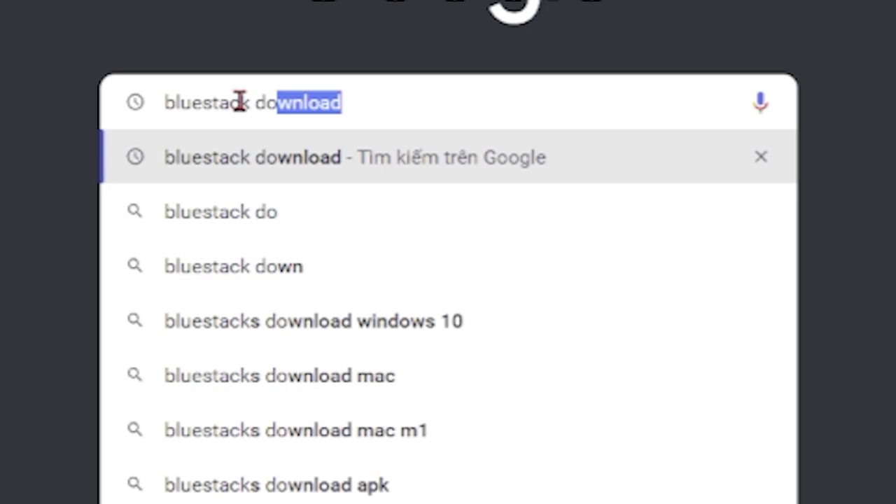
Search the web for "bluestack download" and open the Download BlueStacks page.
text(w)
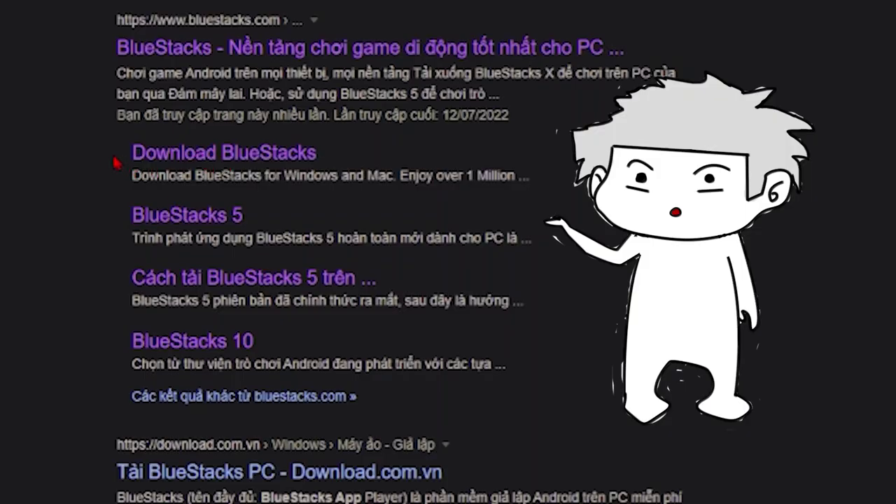
drag(105, 156, 344, 154)
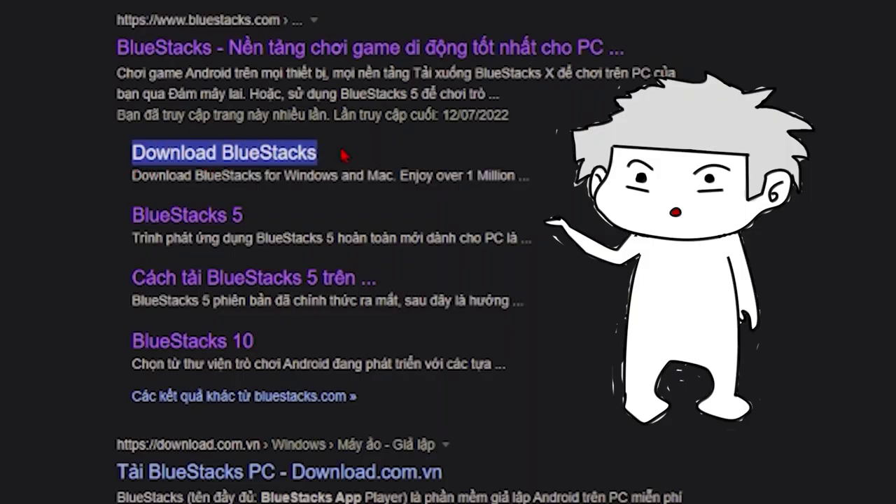
click(254, 156)
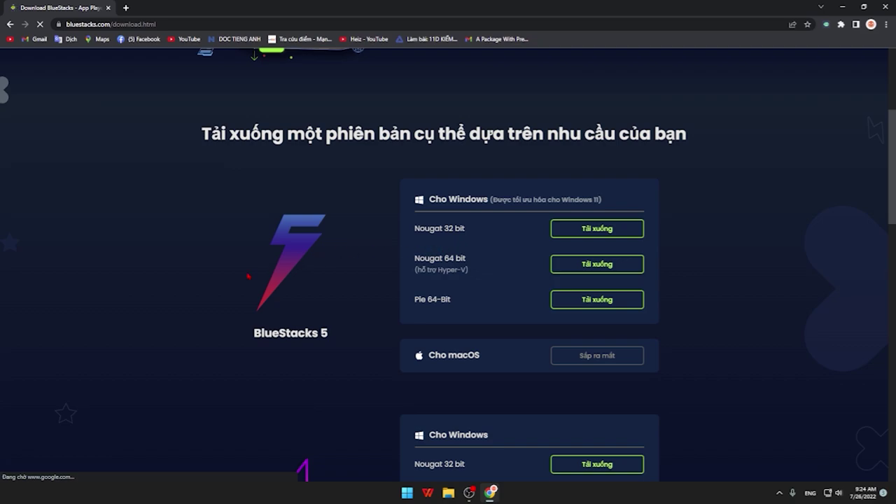
Download the BlueStacks 4 Nougat 32 bit installer for Windows and save it in the Downloads folder.
scroll(307, 344, down, 3)
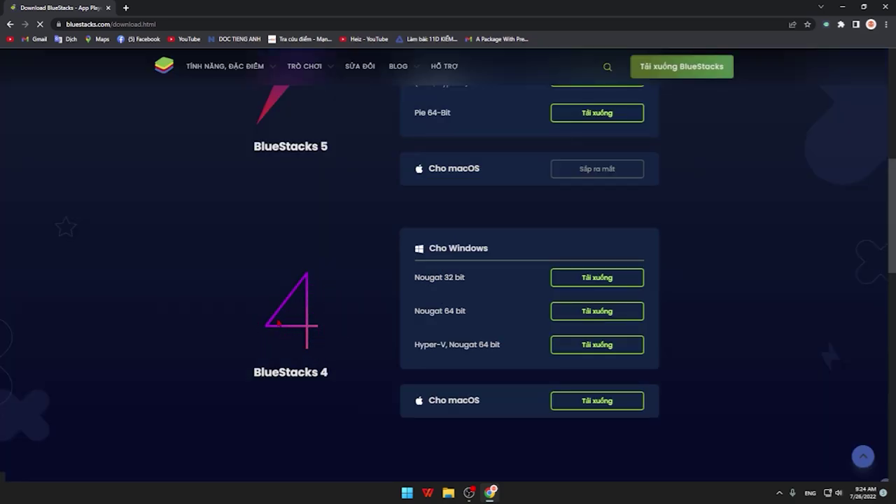
scroll(586, 282, down, 1)
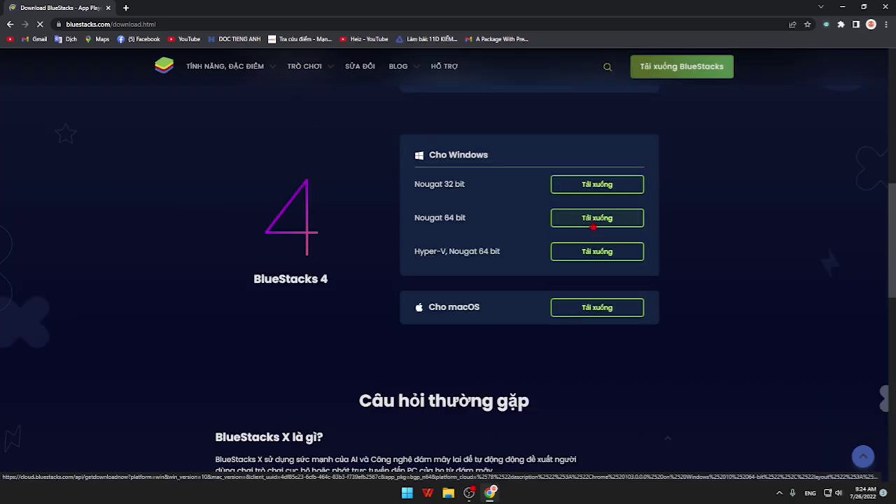
click(596, 187)
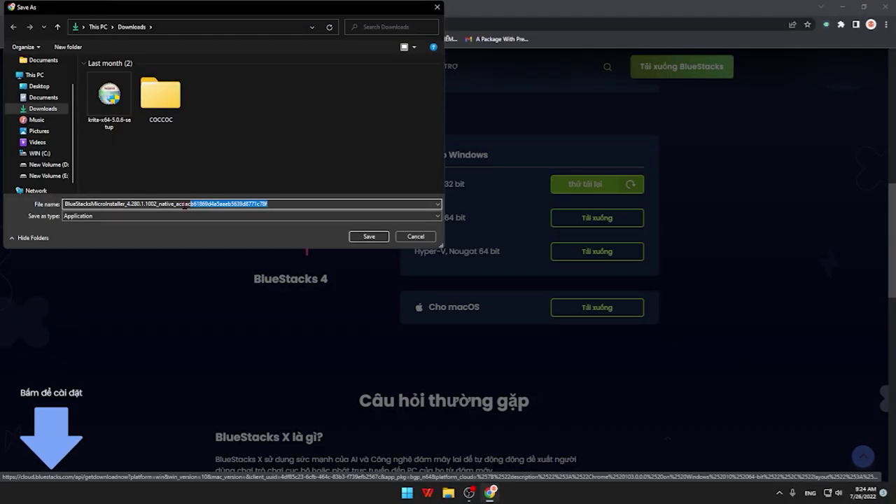
drag(186, 205, 157, 205)
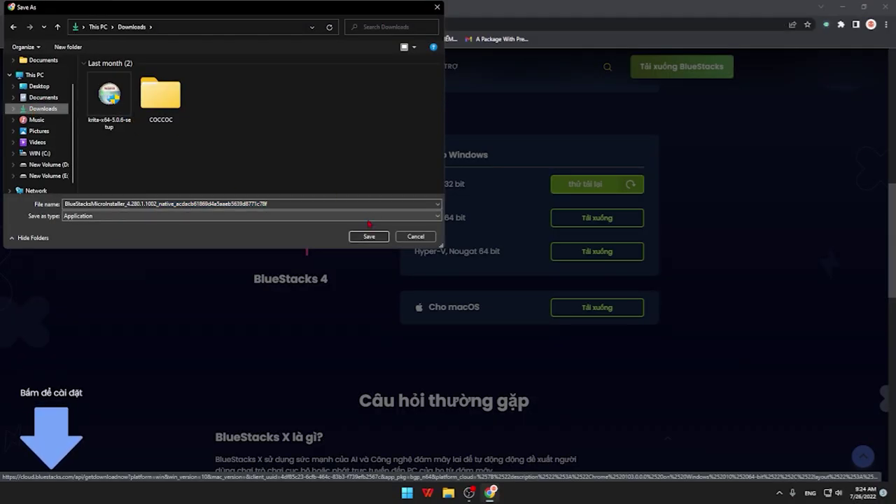
click(369, 236)
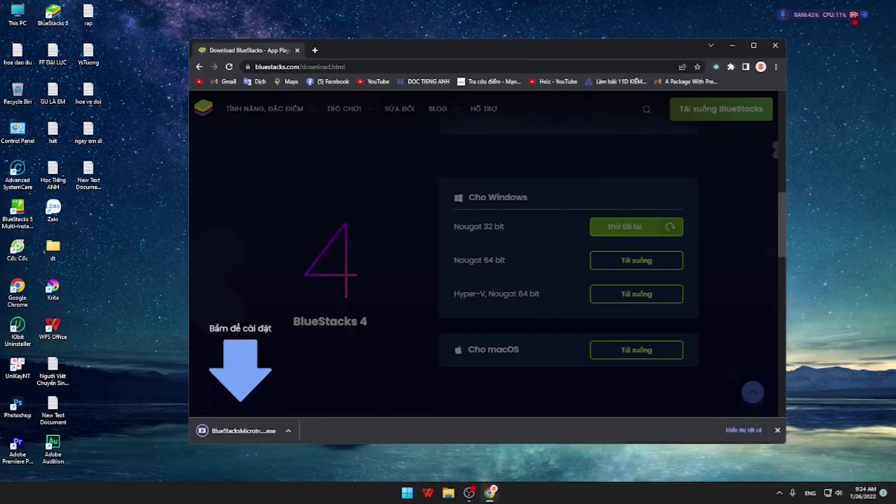
Run the downloaded BlueStacks installer and open its customize installation options.
click(287, 431)
click(310, 374)
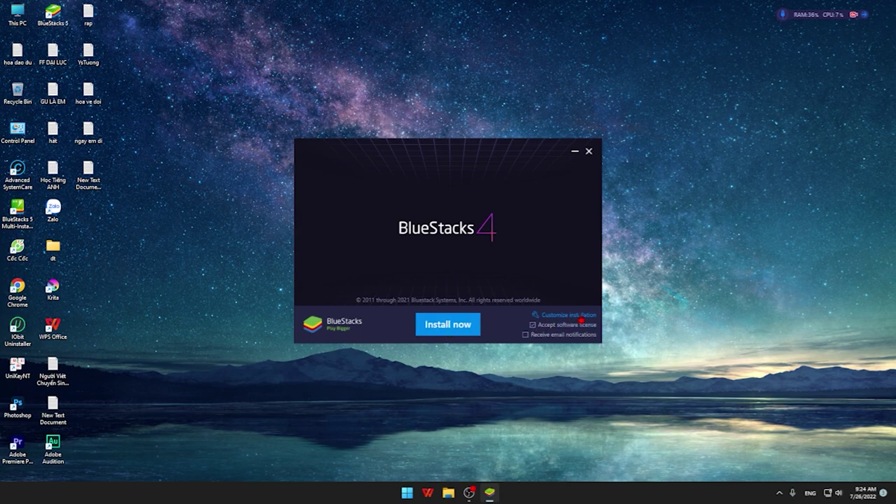
click(569, 315)
click(583, 318)
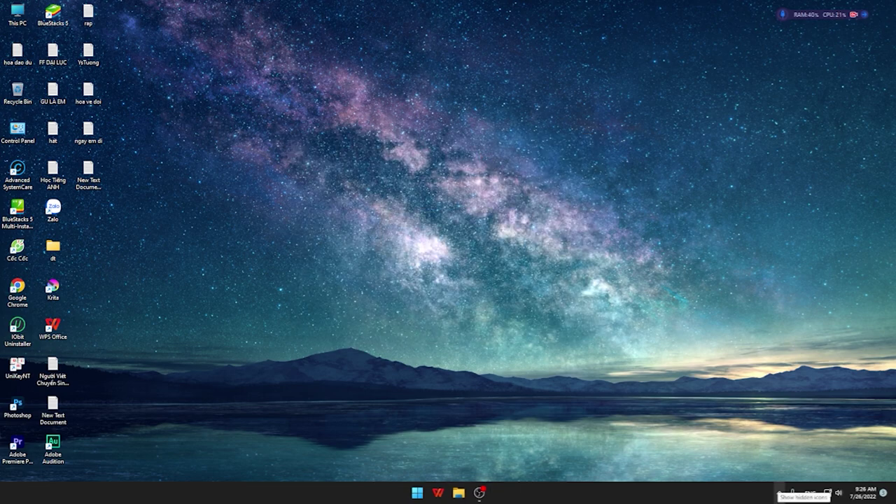
click(779, 492)
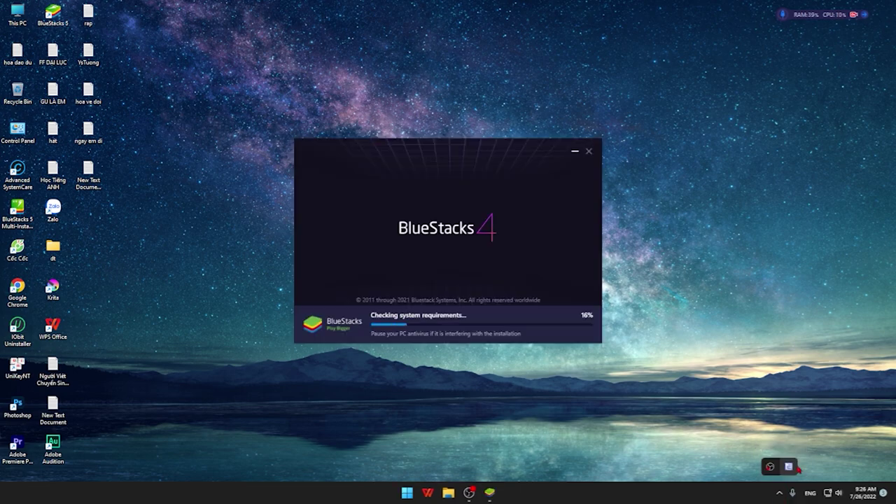
mouse_move(493, 153)
mouse_down()
mouse_move(510, 138)
mouse_move(479, 162)
mouse_move(451, 168)
mouse_move(469, 169)
mouse_move(448, 166)
mouse_move(476, 178)
mouse_move(473, 147)
mouse_move(493, 139)
mouse_up()
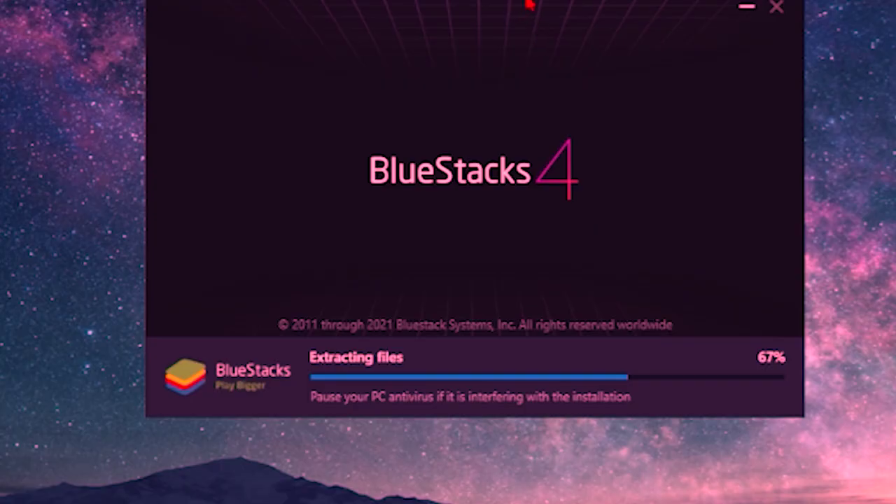
drag(484, 132, 473, 139)
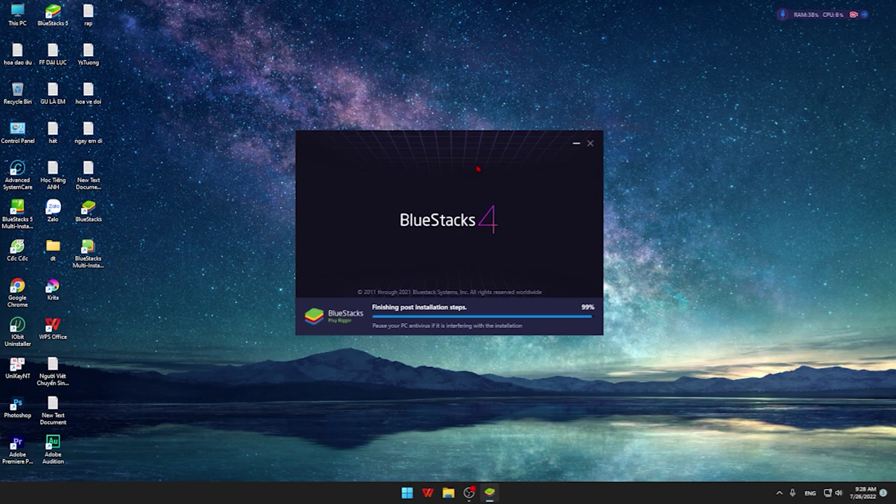
mouse_move(478, 168)
mouse_down()
mouse_move(485, 180)
mouse_move(483, 172)
mouse_up()
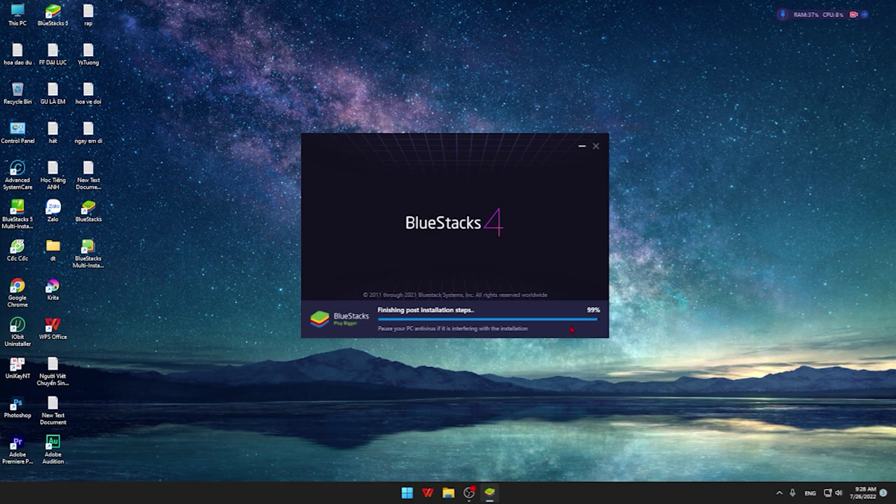
drag(487, 148, 511, 152)
click(407, 492)
click(482, 145)
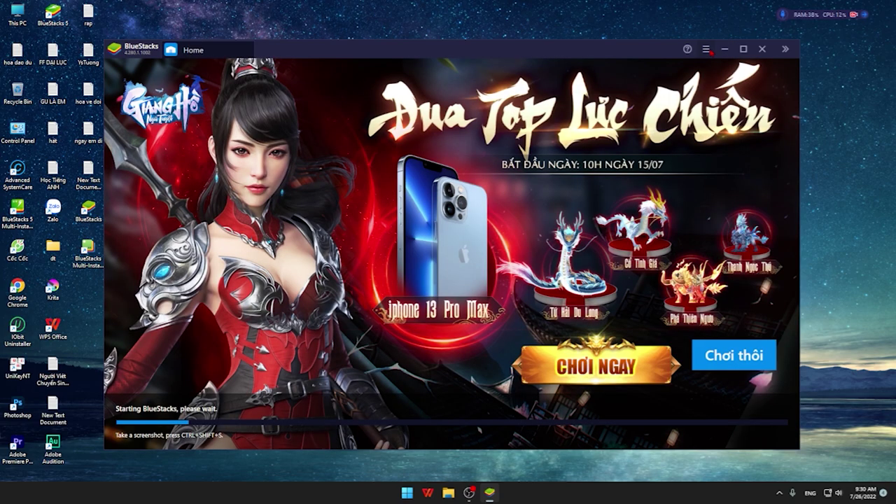
Review the BlueStacks settings pages for User data, Notifications, Preferences, Engine, Device and Display.
click(708, 50)
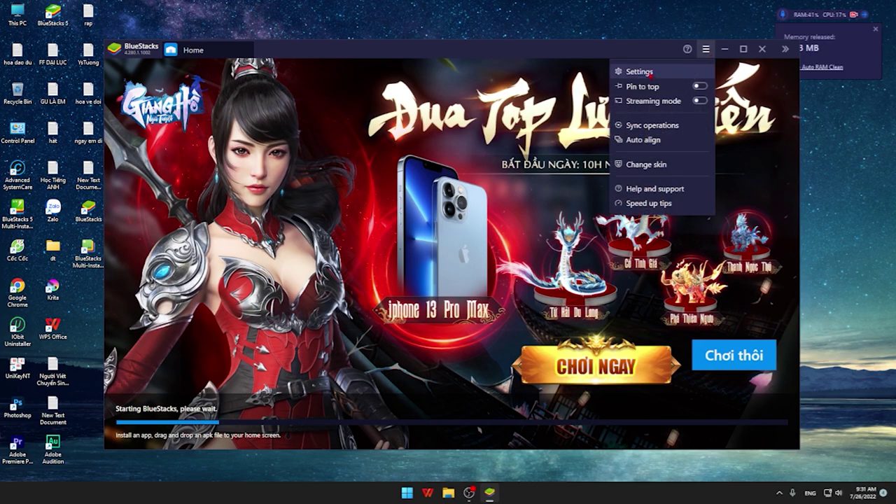
click(638, 71)
click(302, 288)
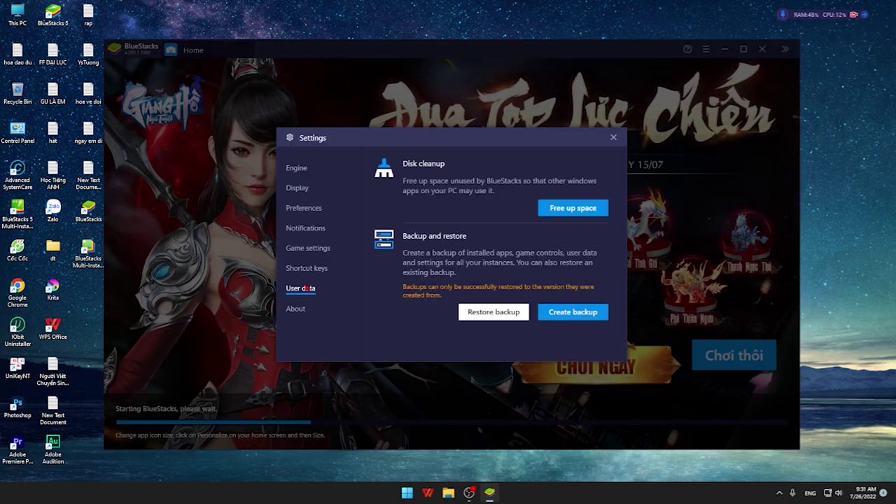
click(308, 228)
click(305, 209)
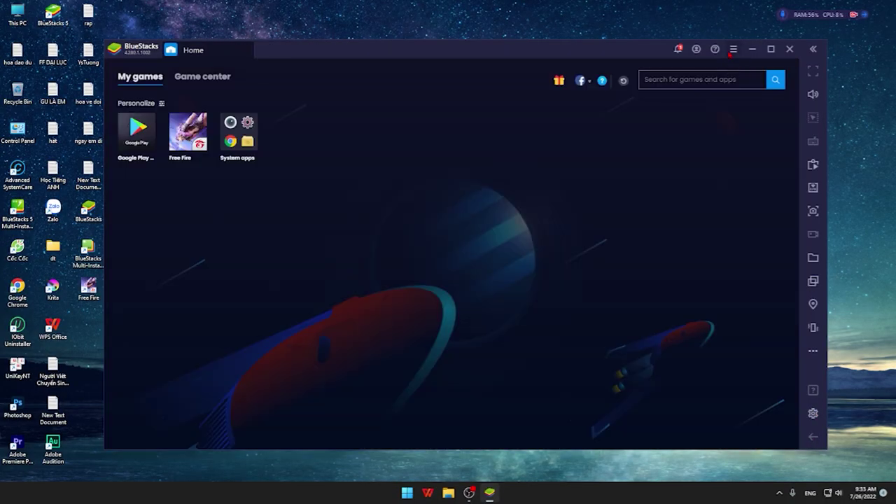
click(733, 49)
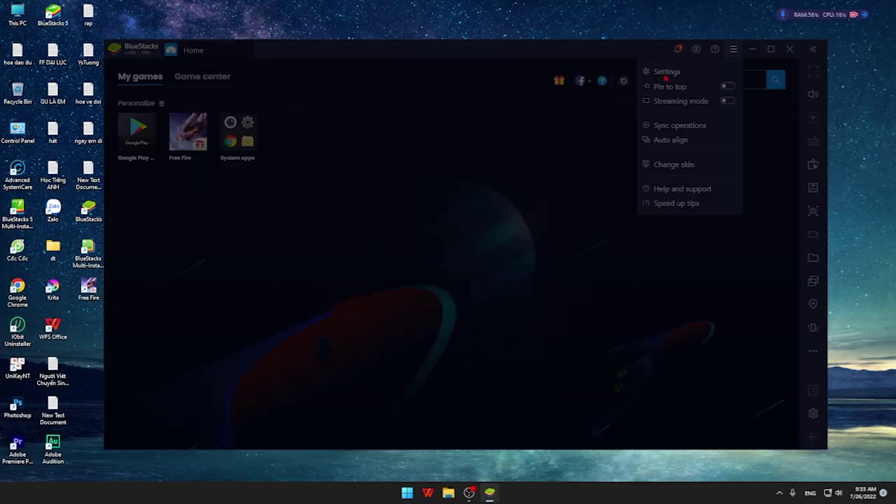
scroll(480, 261, down, 5)
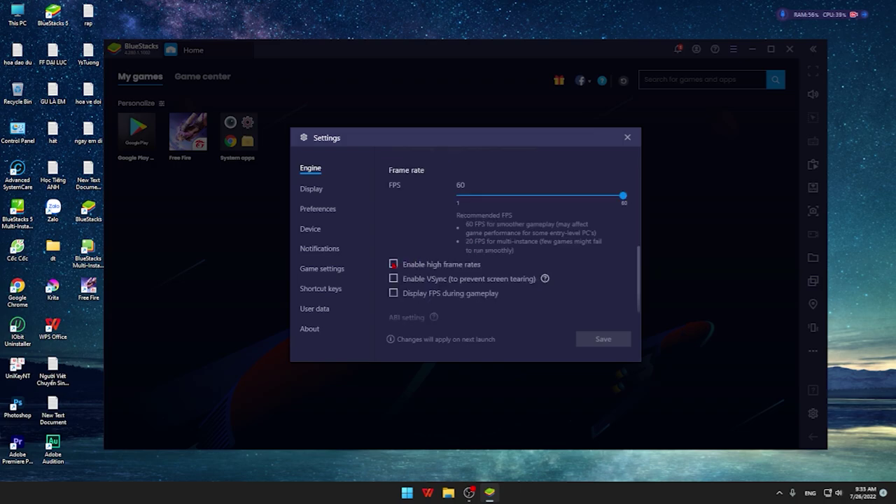
click(310, 228)
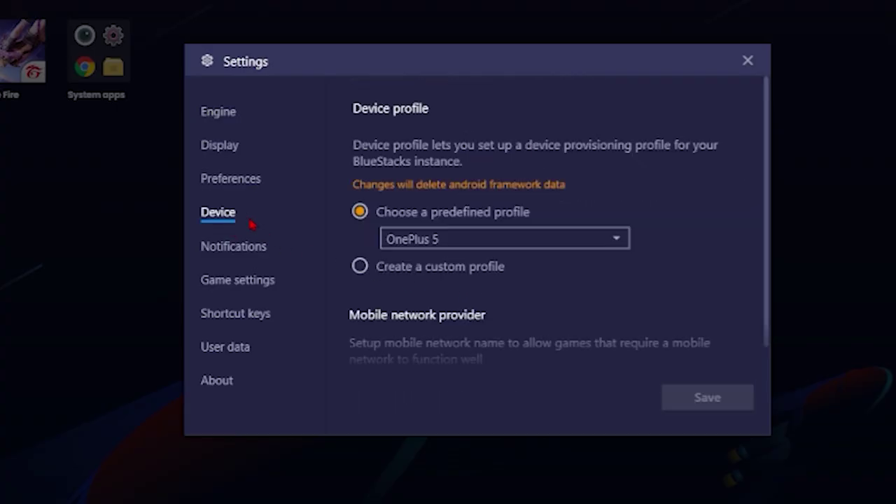
click(453, 244)
scroll(452, 270, down, 1)
scroll(454, 284, down, 3)
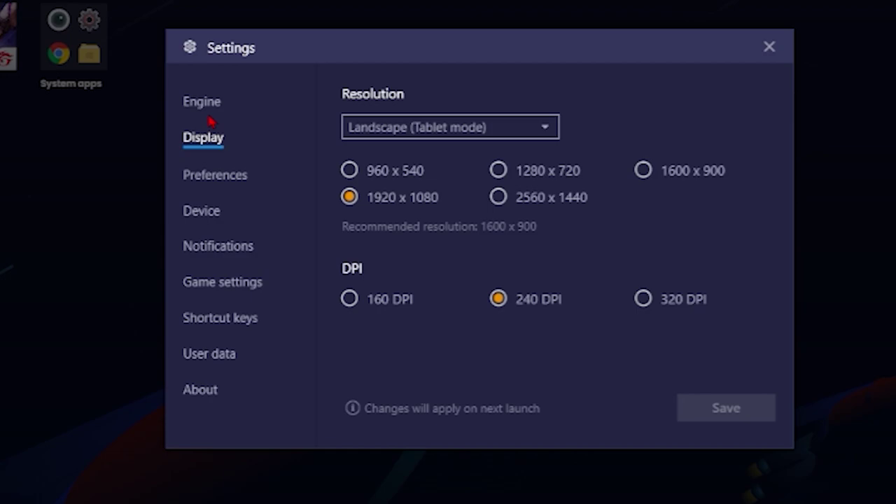
In the Engine settings, enable the gameplay FPS display and high frame rates, set the frame rate to 240 FPS, and save.
click(315, 173)
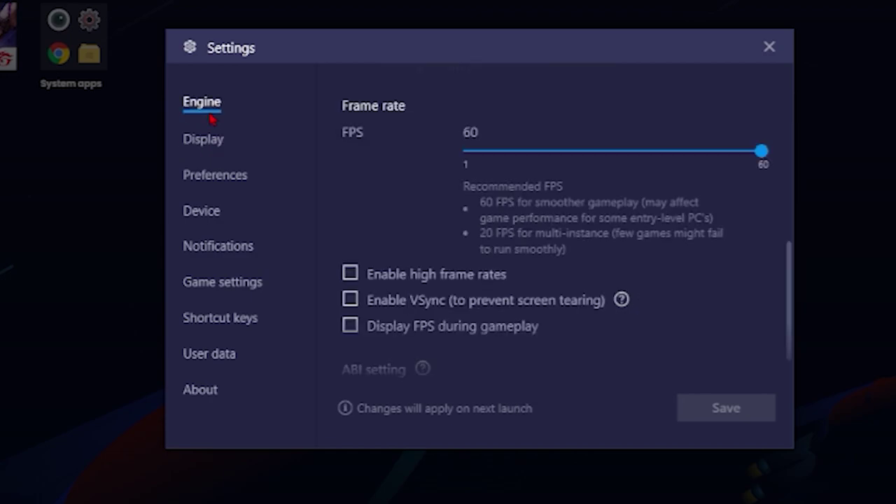
scroll(466, 257, down, 2)
click(365, 263)
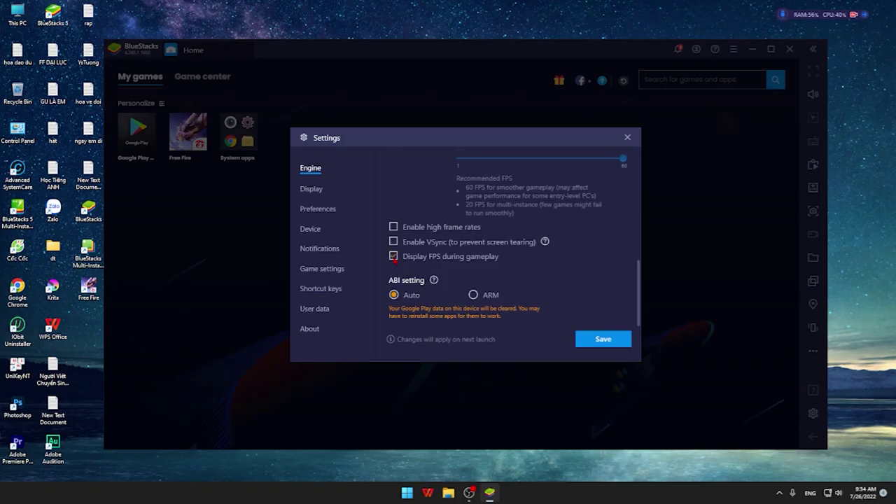
click(394, 228)
scroll(522, 238, up, 2)
drag(506, 227, 660, 227)
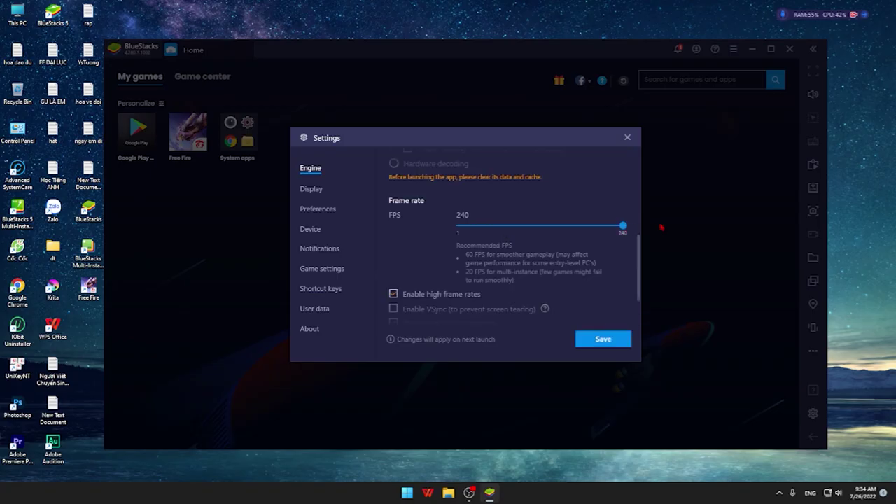
scroll(532, 280, down, 2)
click(602, 339)
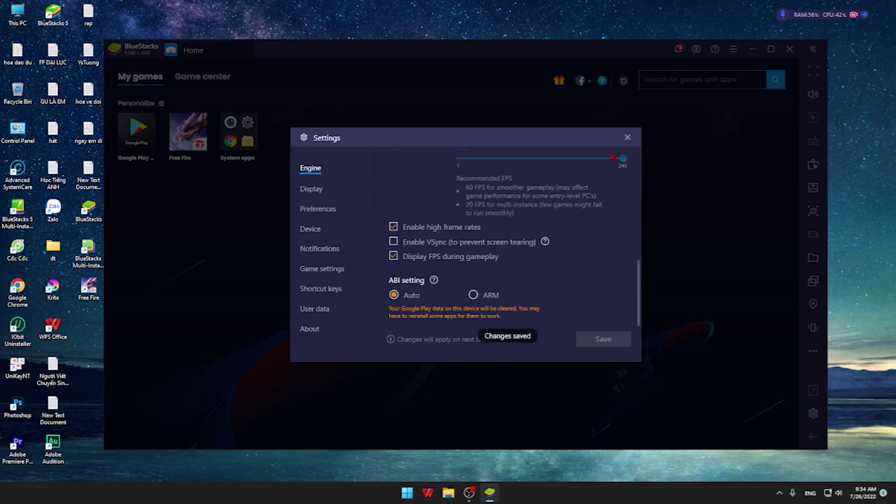
key(Escape)
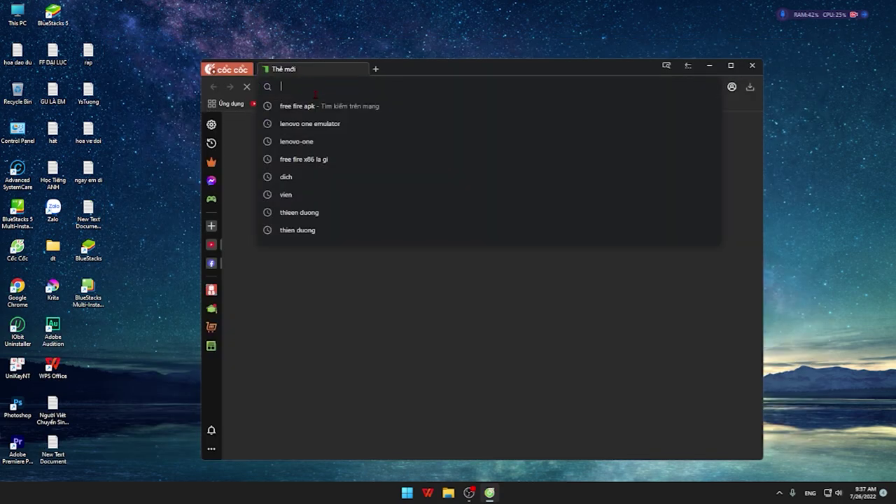
Switch to Cốc Cốc, search for "bluestack fps" and open the BlueStacks article on activating 90 FPS in Garena Free Fire.
text(bluestack)
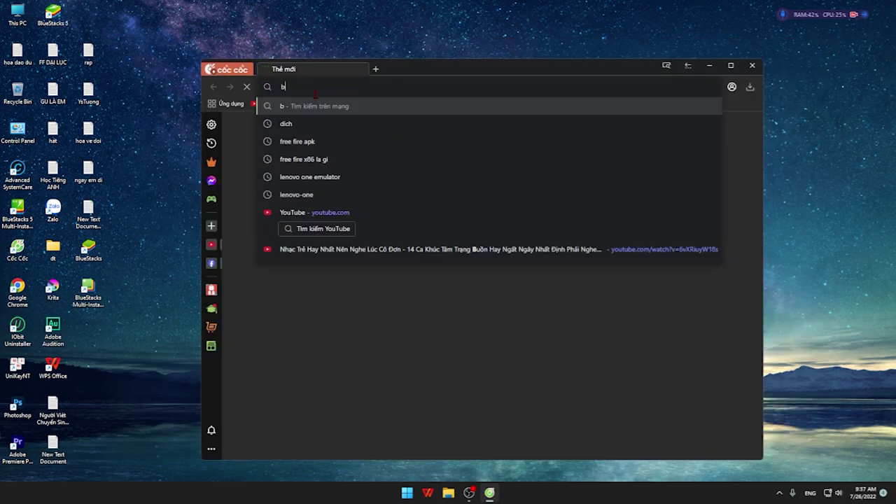
text( fps)
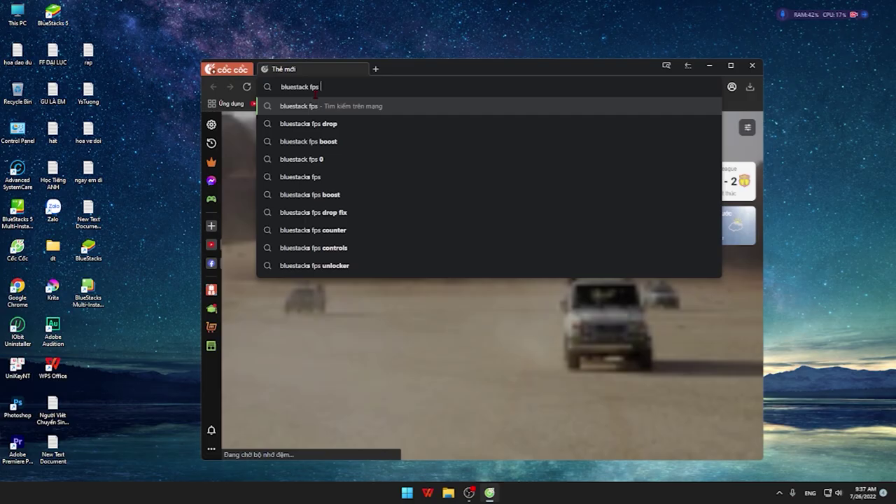
key(Return)
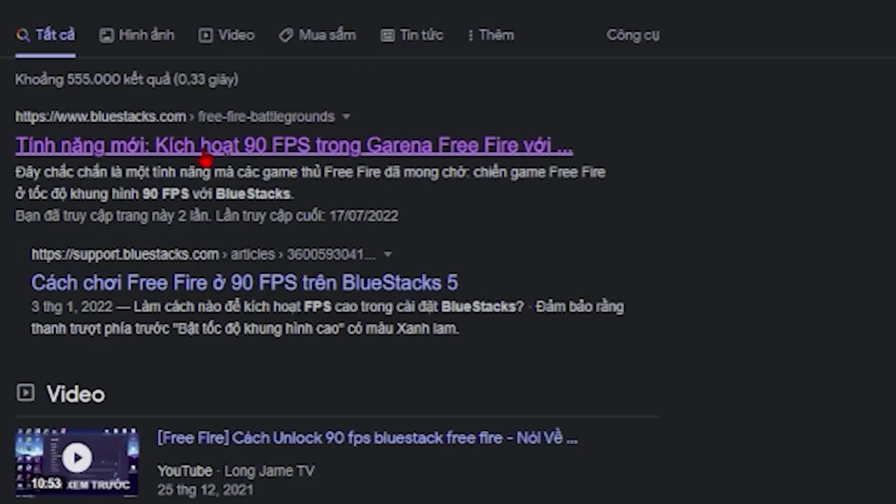
click(203, 155)
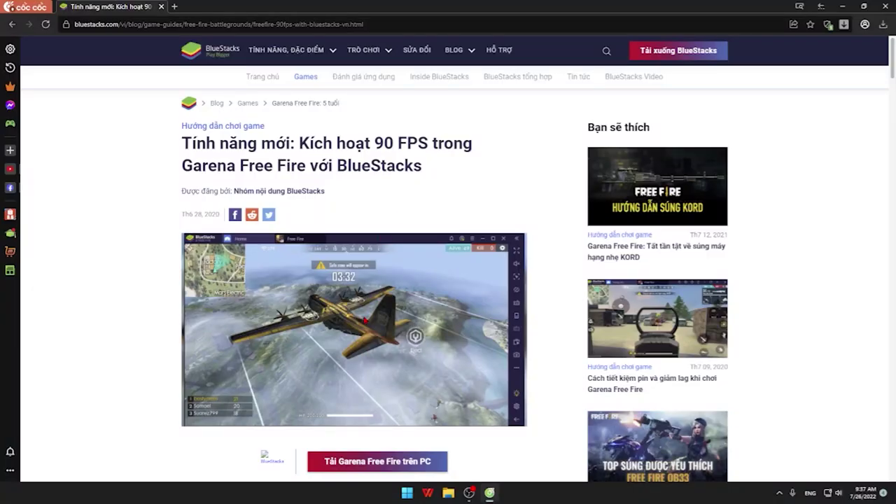
Examine the article's core and RAM advice and the manufacturer, brand and model number for a custom device profile.
scroll(381, 369, down, 10)
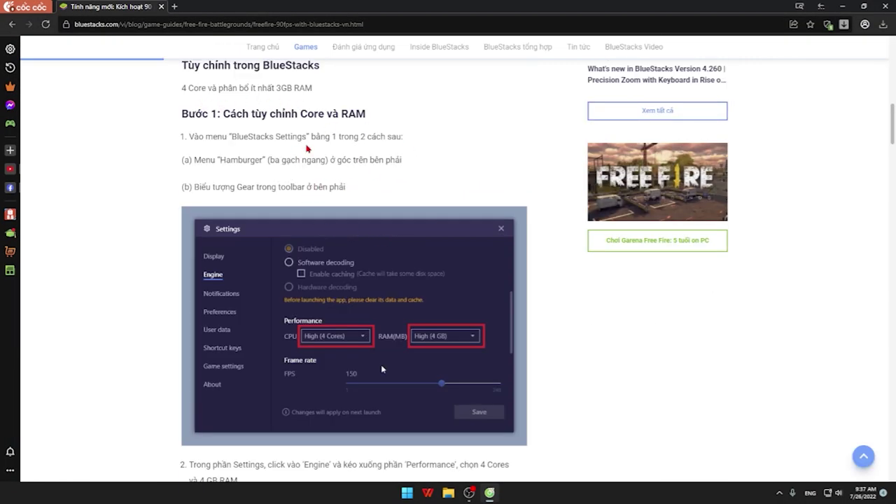
scroll(380, 369, down, 5)
scroll(380, 369, down, 5)
scroll(340, 228, down, 4)
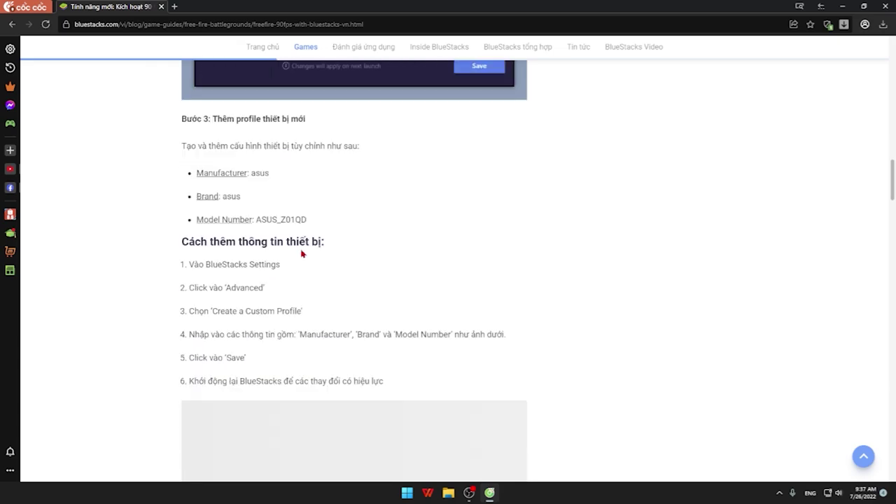
drag(257, 175, 308, 175)
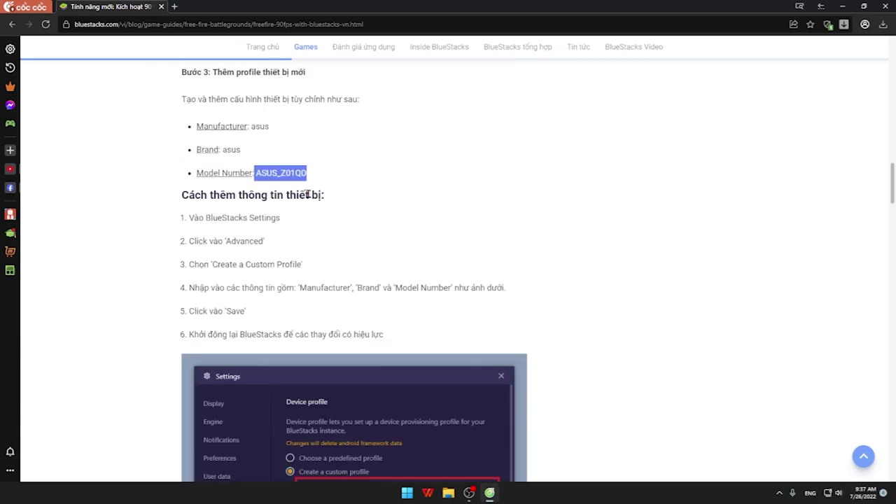
scroll(362, 212, down, 4)
scroll(362, 212, up, 5)
click(253, 218)
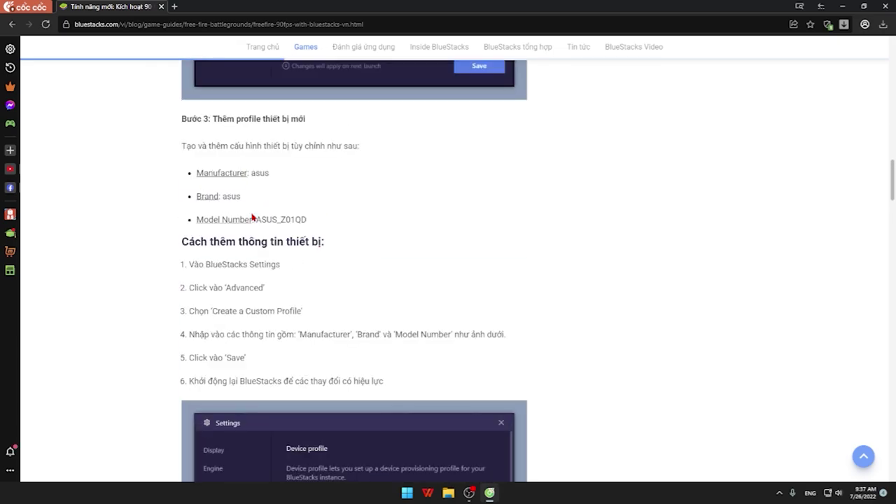
Dismiss the newsletter and Windows Security pop-ups and examine the article's Nvidia Control Panel instructions for turning off vertical sync.
drag(280, 219, 313, 223)
drag(197, 196, 326, 203)
scroll(382, 244, down, 7)
scroll(317, 243, down, 2)
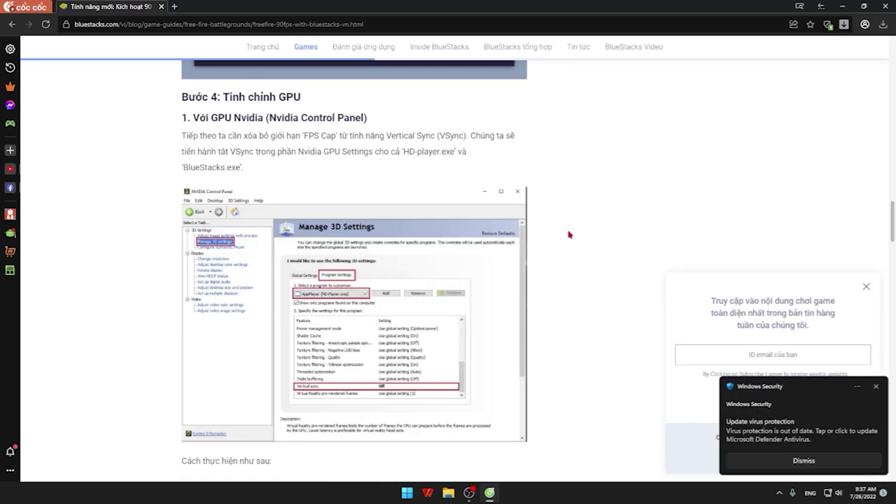
click(866, 287)
click(876, 387)
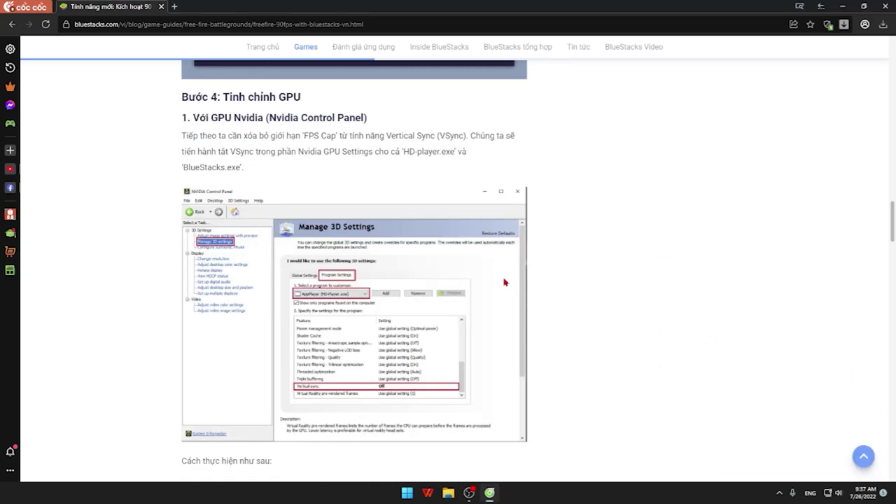
drag(226, 97, 241, 118)
scroll(306, 108, down, 2)
scroll(208, 118, up, 2)
scroll(265, 118, down, 12)
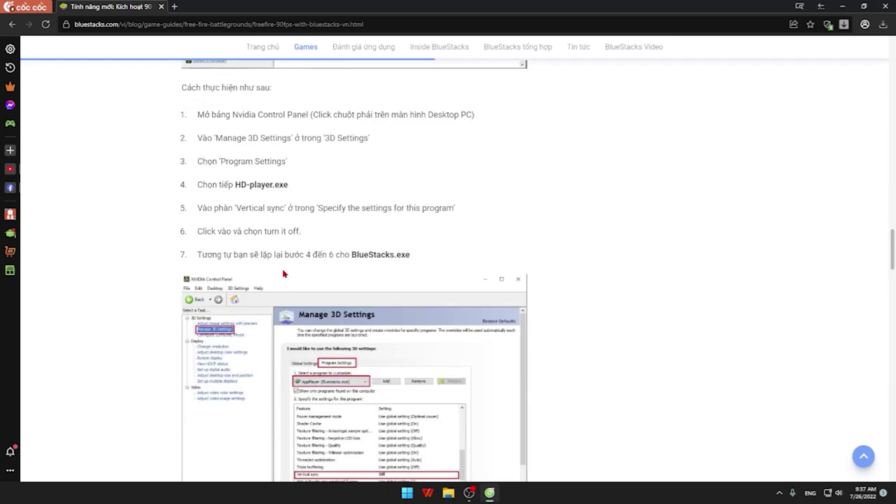
scroll(238, 183, up, 3)
drag(234, 175, 260, 175)
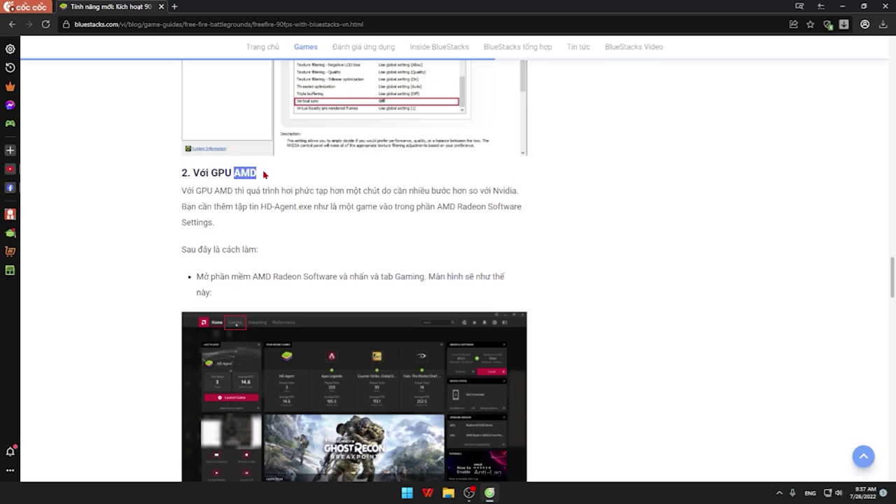
scroll(260, 176, up, 4)
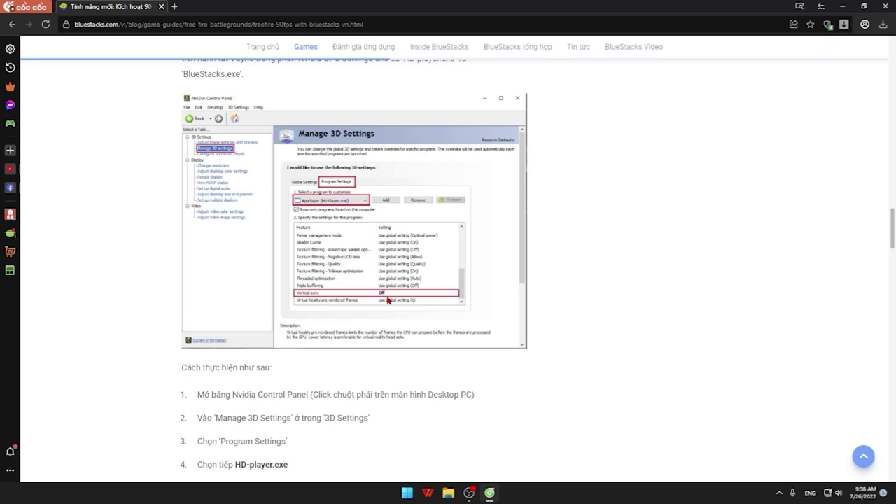
scroll(388, 300, down, 5)
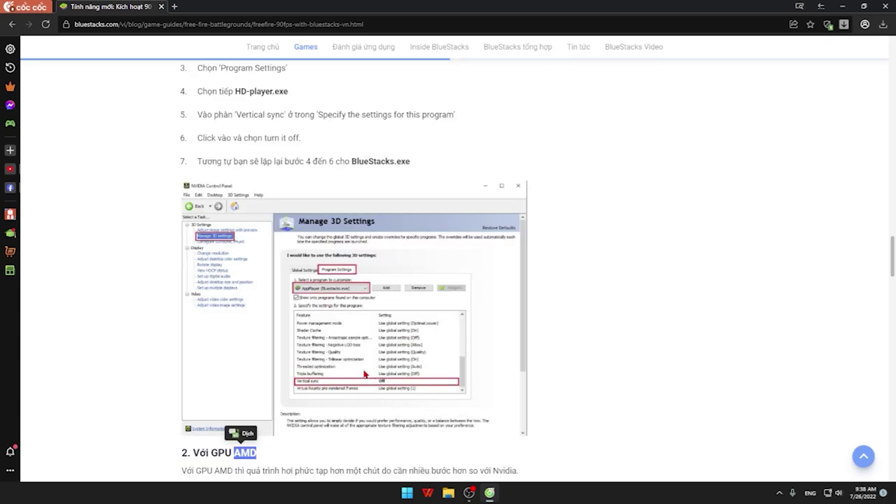
Examine the article's AMD Radeon Software instructions for adding HD-Agent.exe, setting Wait for Vertical Sync and turning off FreeSync.
scroll(451, 401, down, 9)
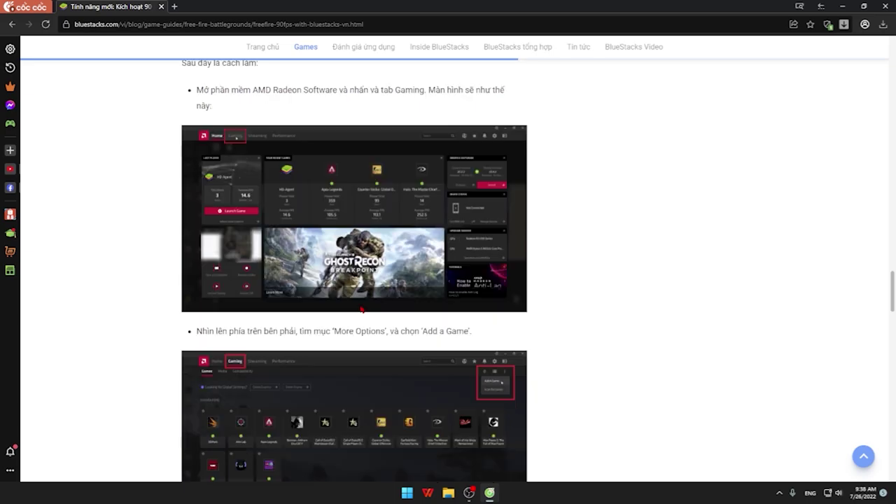
scroll(452, 402, down, 5)
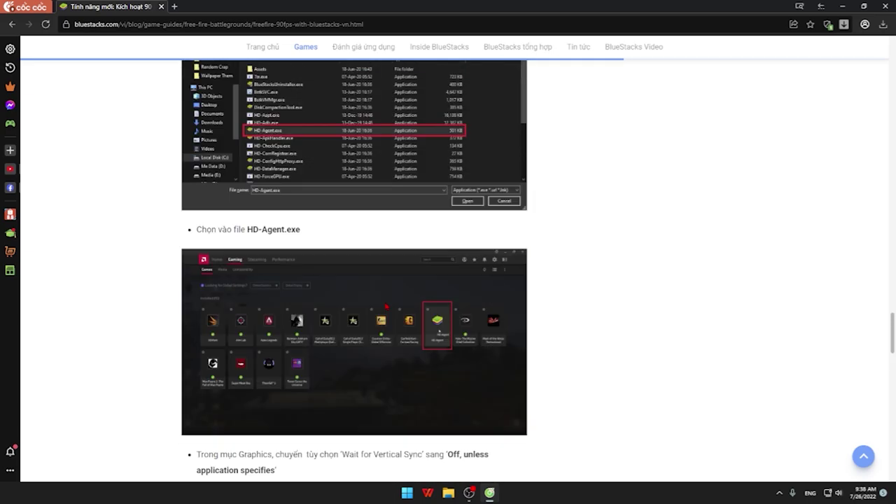
scroll(451, 402, up, 7)
scroll(373, 299, up, 6)
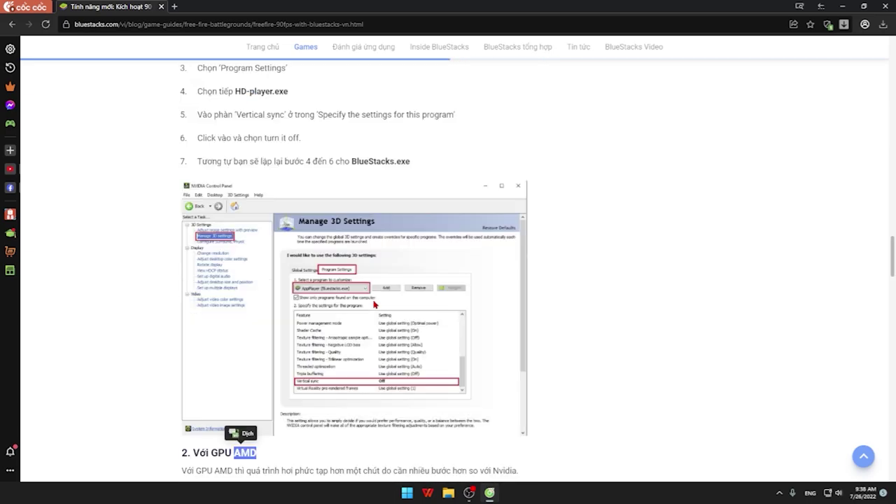
scroll(374, 302, down, 9)
scroll(381, 309, down, 10)
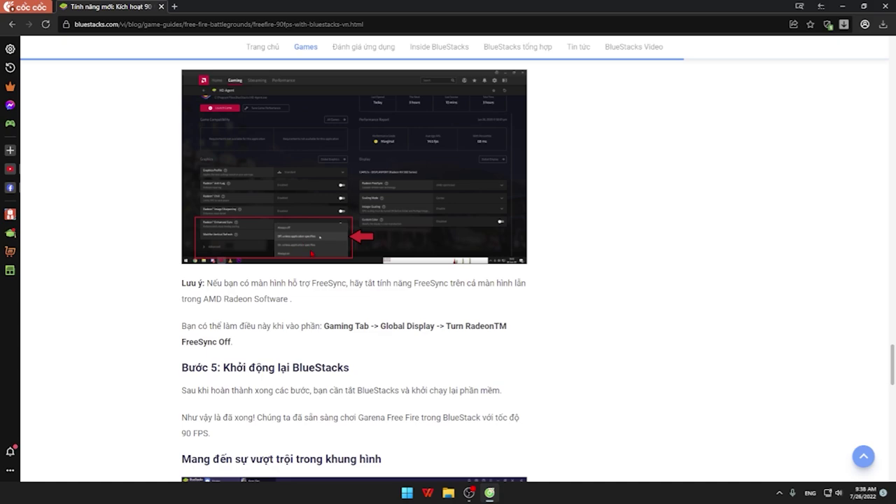
scroll(310, 278, down, 1)
scroll(350, 278, up, 3)
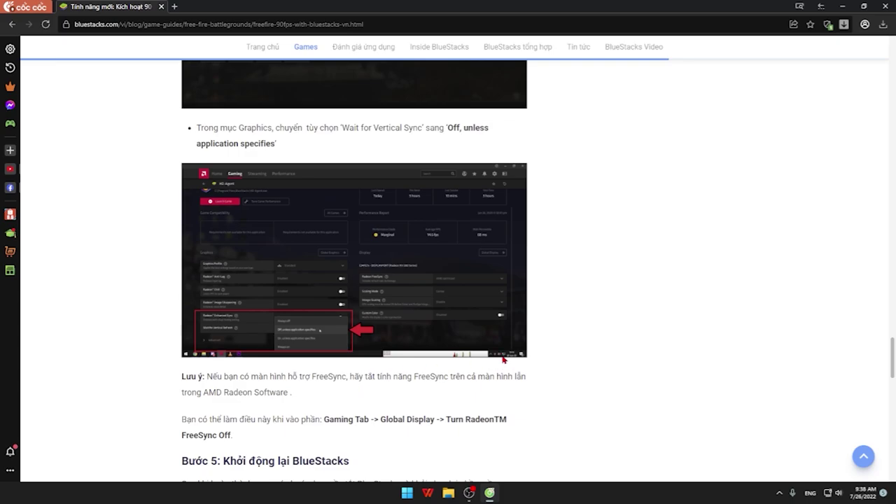
scroll(542, 265, up, 2)
scroll(301, 211, up, 10)
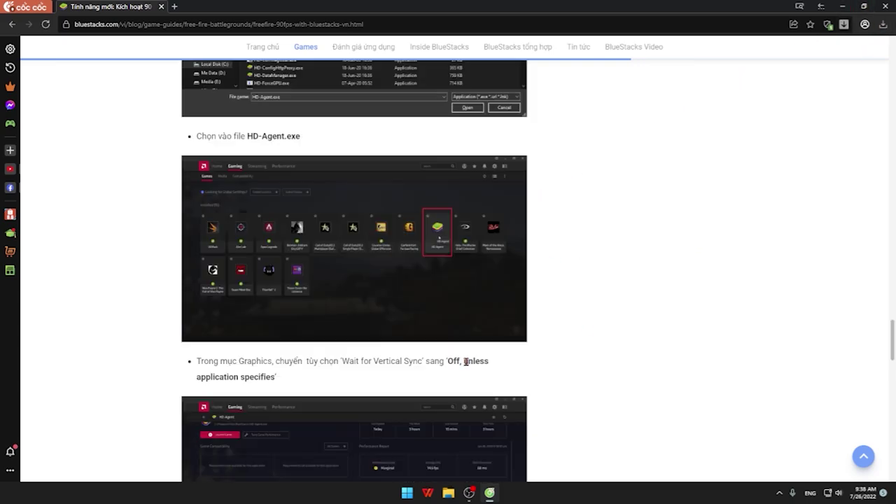
scroll(301, 211, up, 10)
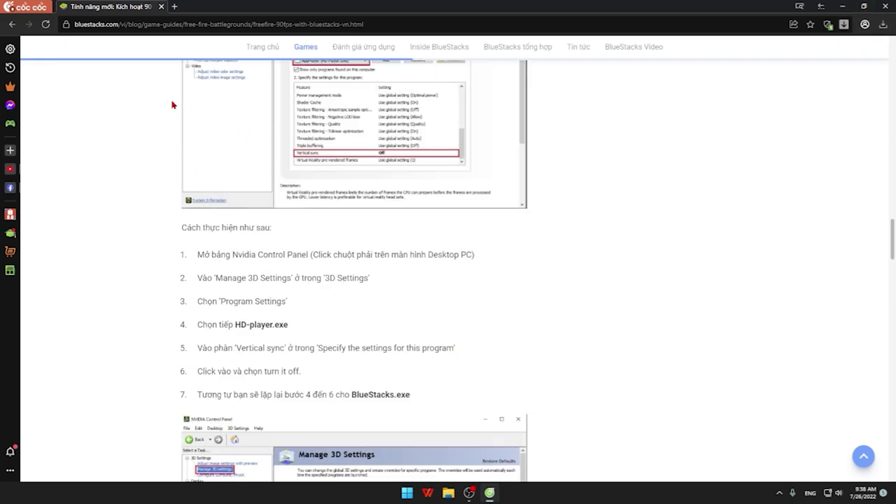
Close the browser and open BlueStacks 4 from its desktop shortcut.
key(alt+F4)
right_click(98, 249)
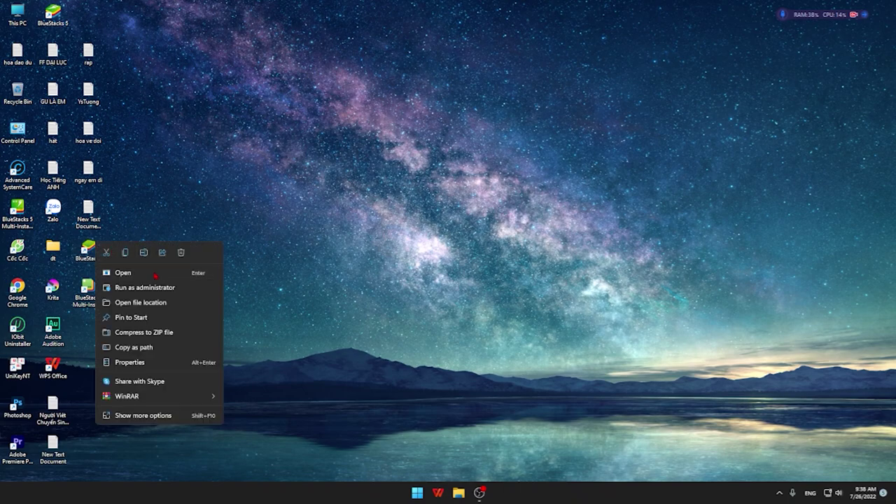
click(156, 273)
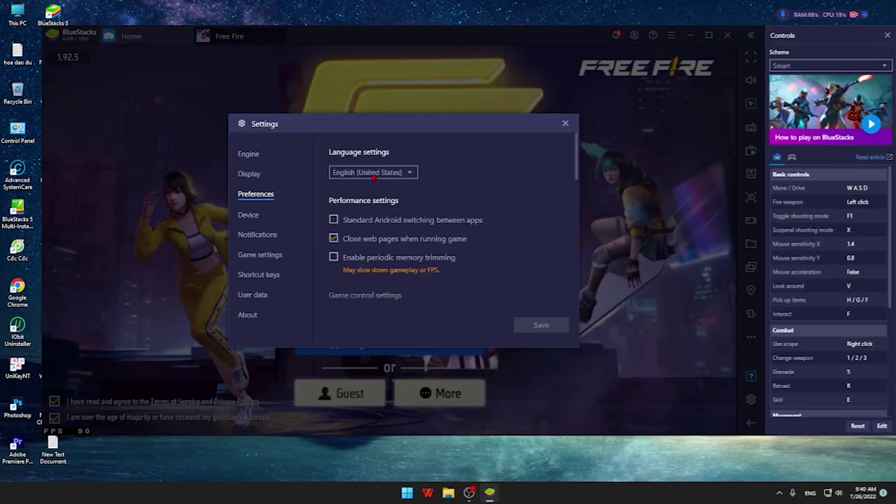
Set the BlueStacks language to Tiếng Việt (Việt Nam) and save the preferences.
click(373, 173)
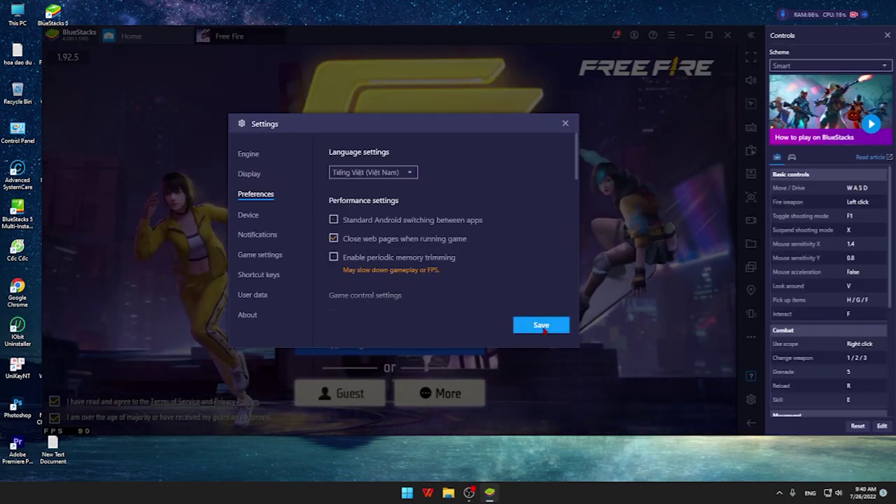
click(541, 326)
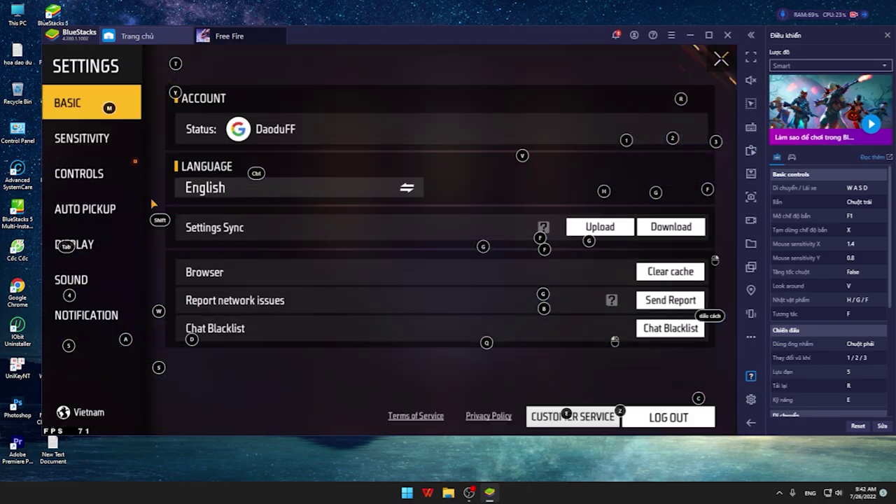
Lower the sensitivity sliders in the Free Fire sensitivity settings.
click(91, 138)
drag(650, 155, 448, 156)
drag(622, 184, 396, 184)
drag(450, 155, 423, 156)
drag(588, 214, 420, 213)
Check Free Fire's auto pickup options and set High Res. to High in the display settings.
click(91, 209)
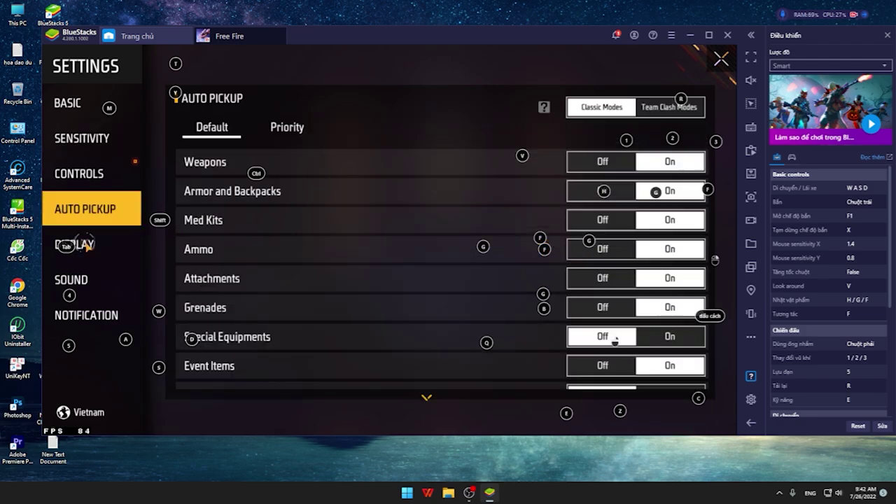
click(92, 244)
click(669, 154)
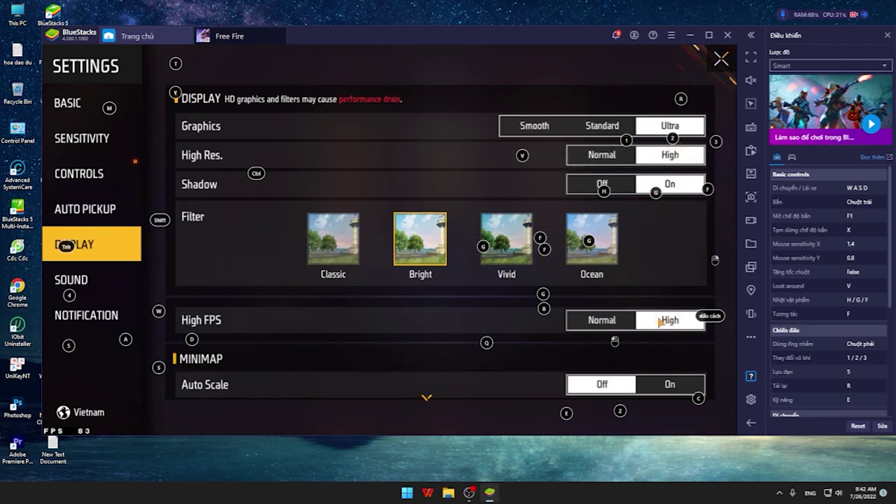
Open the custom HUD editor for Preset 1 and reposition the fire button and the crate button.
click(82, 174)
click(663, 420)
click(662, 419)
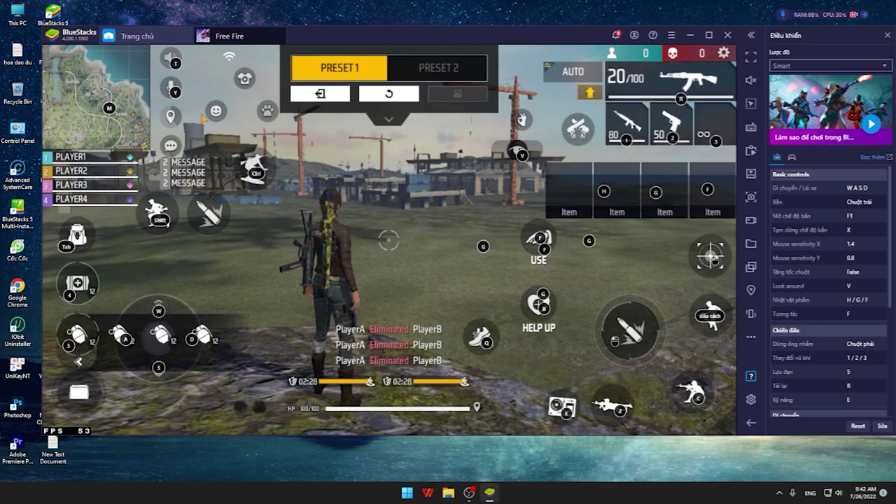
drag(629, 334, 497, 422)
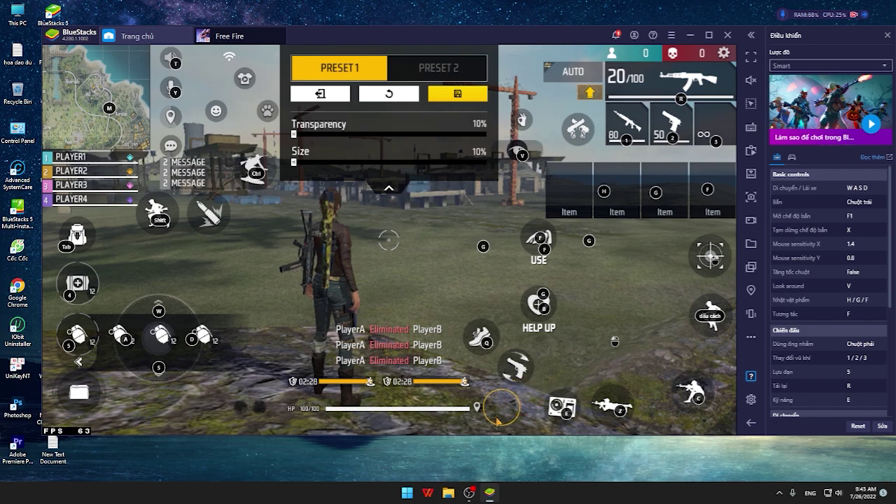
click(203, 226)
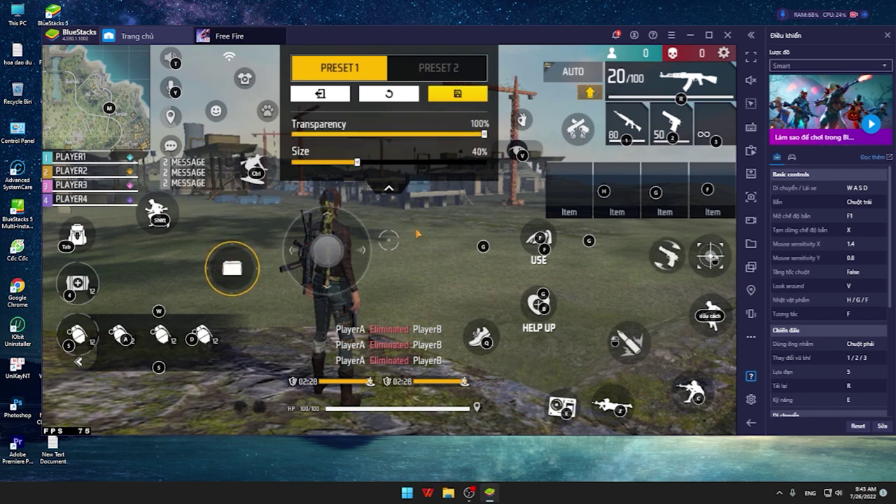
drag(234, 271, 395, 267)
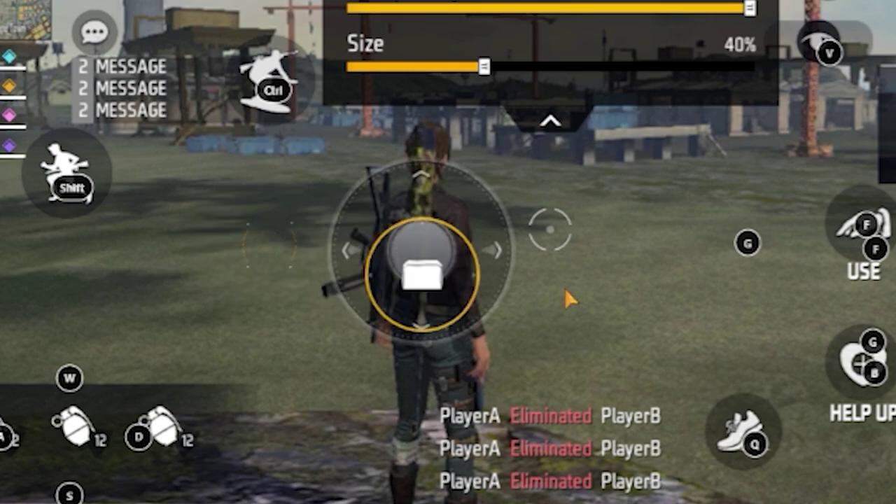
drag(475, 270, 687, 157)
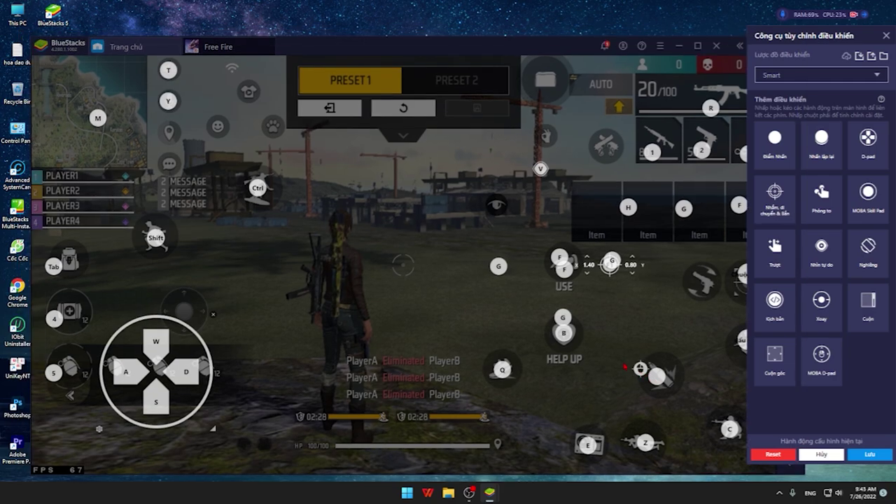
In the BlueStacks controls editor, move the shooting control onto the HUD's fire button.
click(622, 362)
click(631, 356)
drag(641, 369, 651, 371)
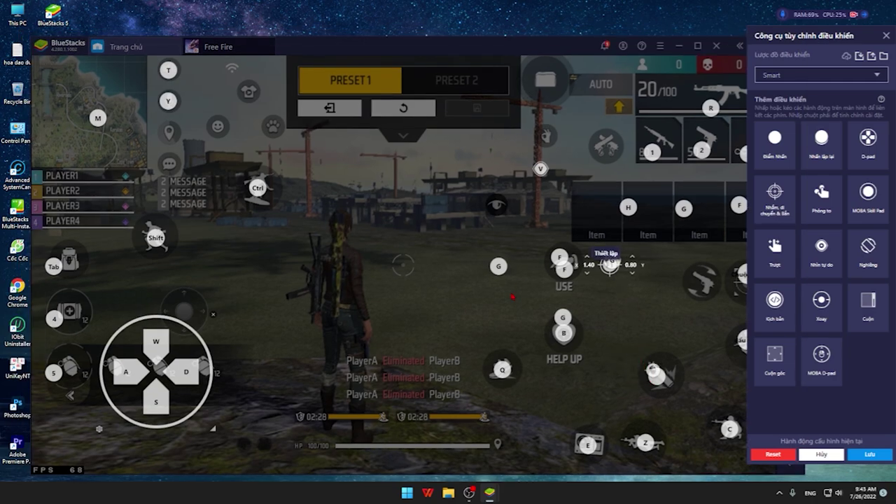
Remove the Q key from the shoe button and assign Q to the weapon-swap button.
click(549, 163)
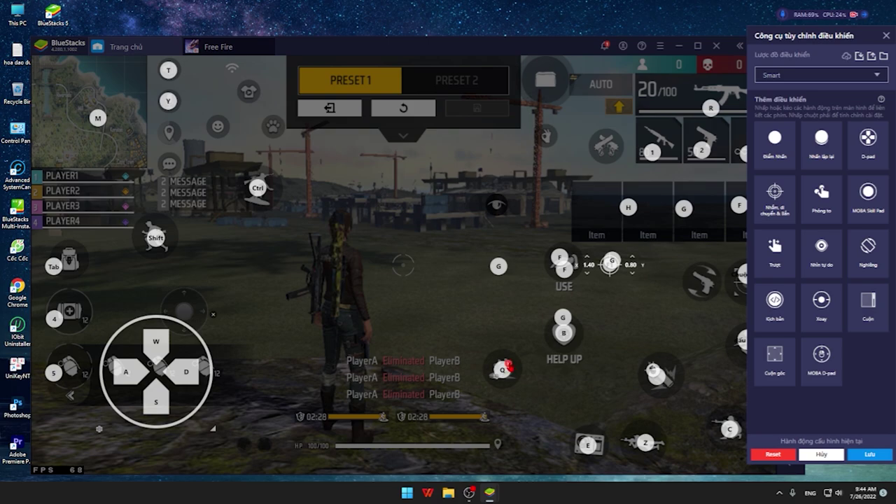
key(Delete)
click(704, 275)
key(q)
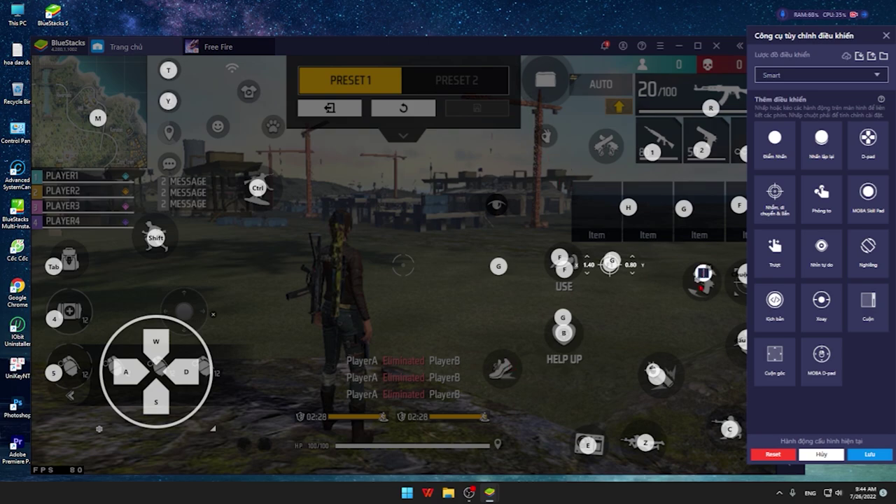
Assign the C key to the crate button and position a V key control beside the fire button.
click(542, 79)
key(c)
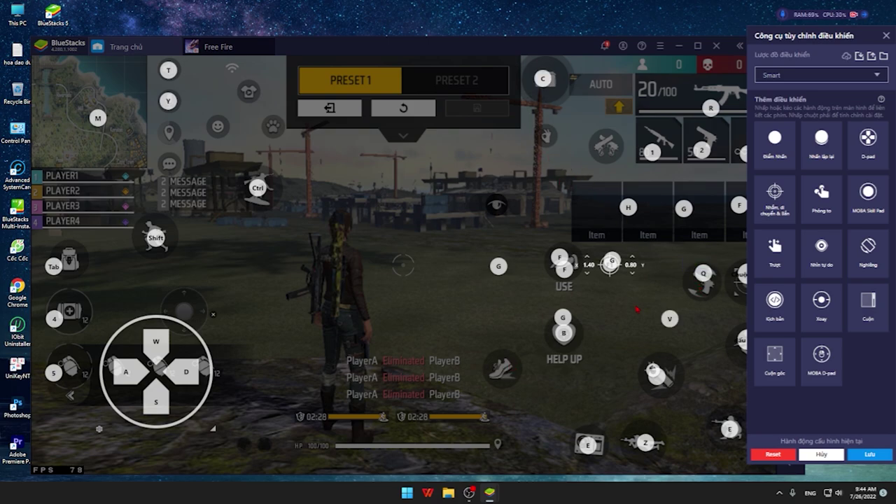
click(637, 309)
key(v)
drag(666, 323, 690, 368)
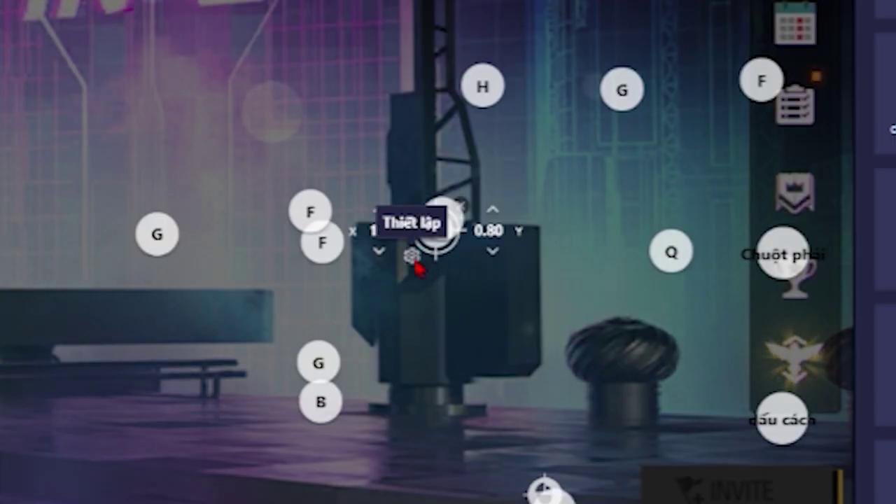
Set the aim control's suspend-shooting-mode key (Hoãn) to CTRL and save the control scheme.
click(599, 276)
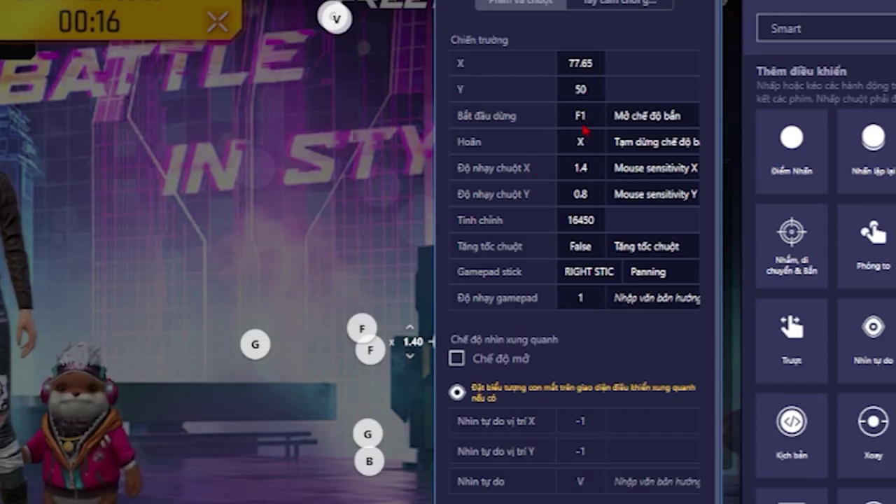
click(595, 142)
key(BackSpace)
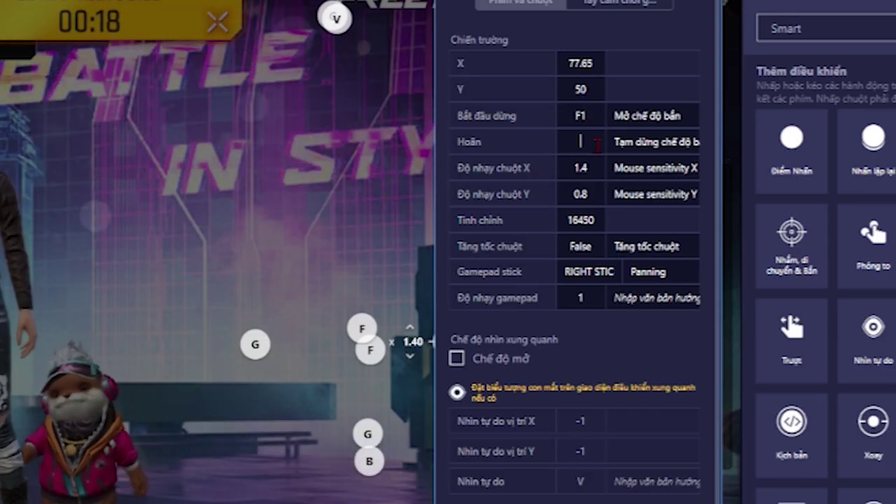
key(ctrl)
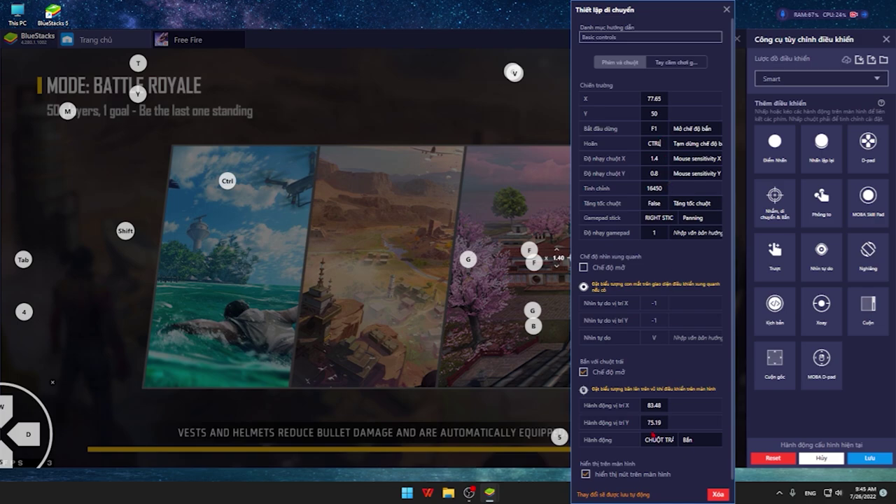
click(868, 458)
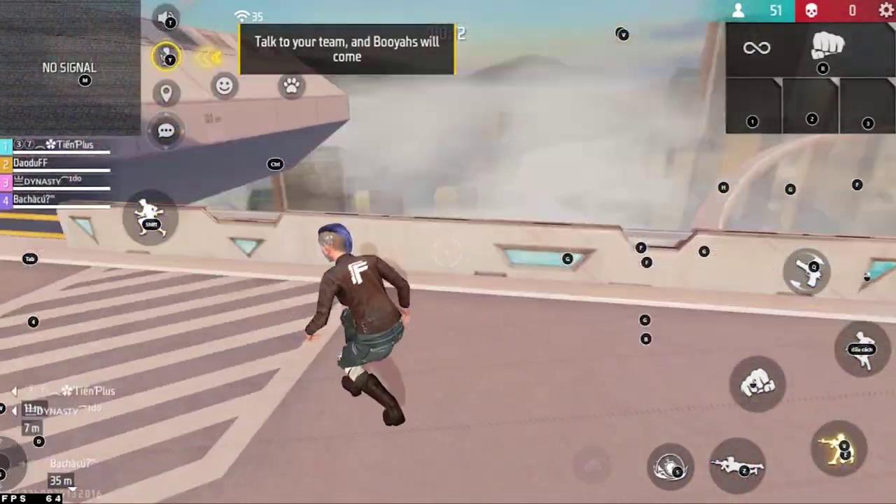
Test the V crouch key and the space jump key in the Free Fire match.
key(v)
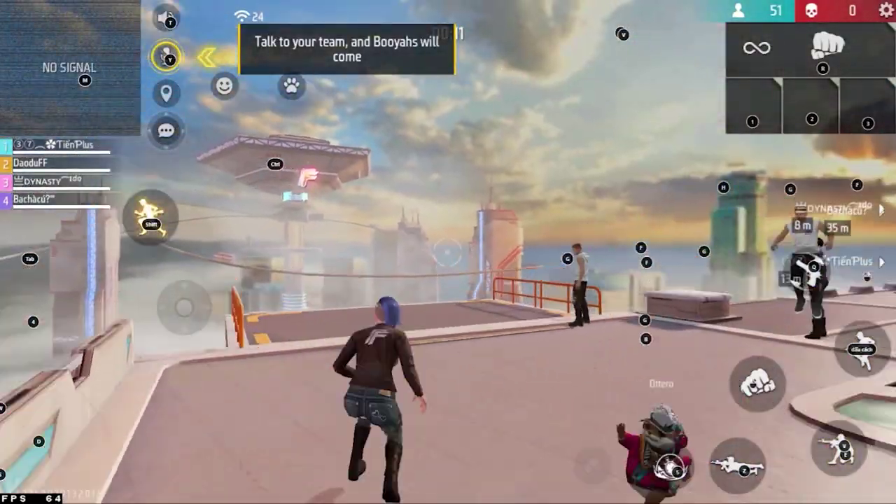
key(space)
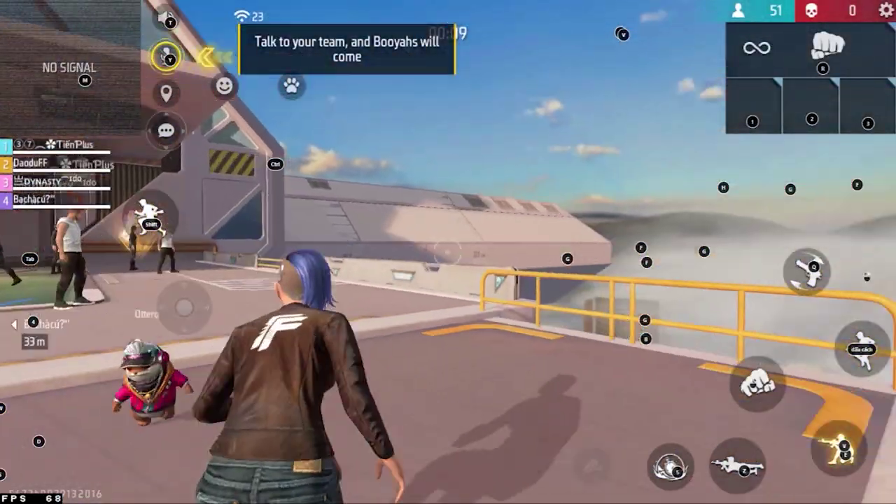
Alternate jumping and crouching around the pre-match waiting area to check both controls.
key(space)
key(v)
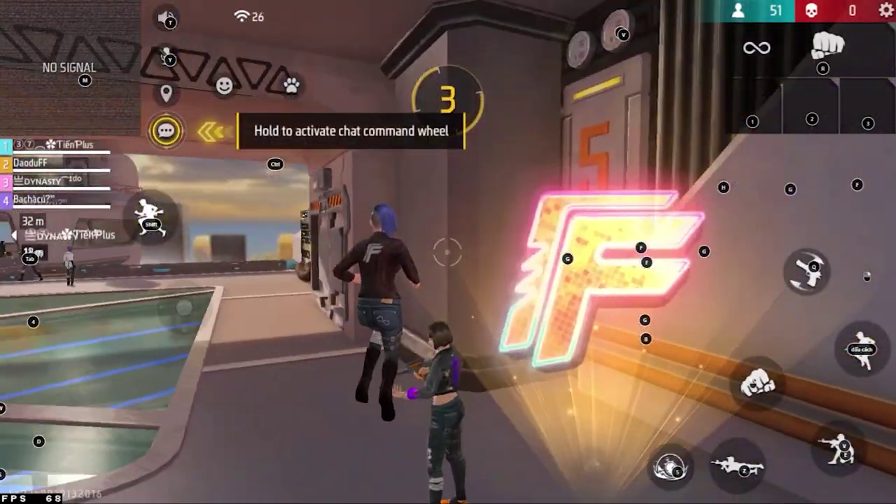
key(space)
key(v)
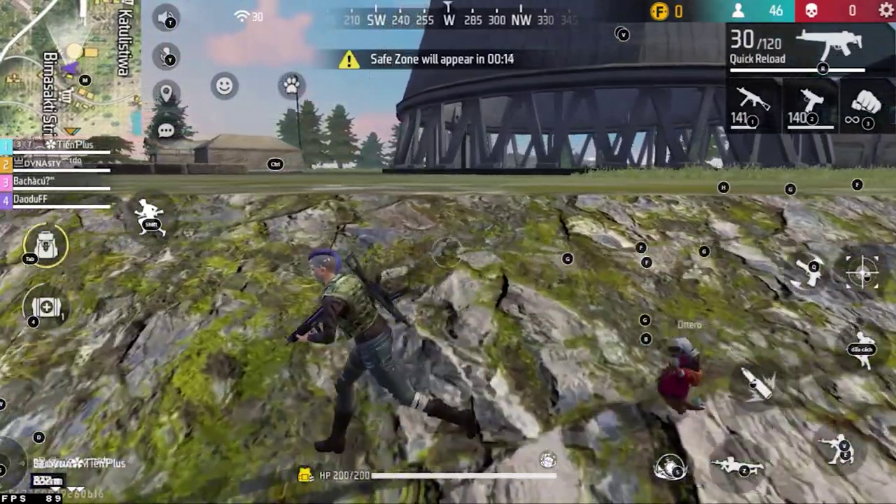
Test movement, firing and reloading against distant enemies in the match, and switch to weapon slot 3.
key(w)
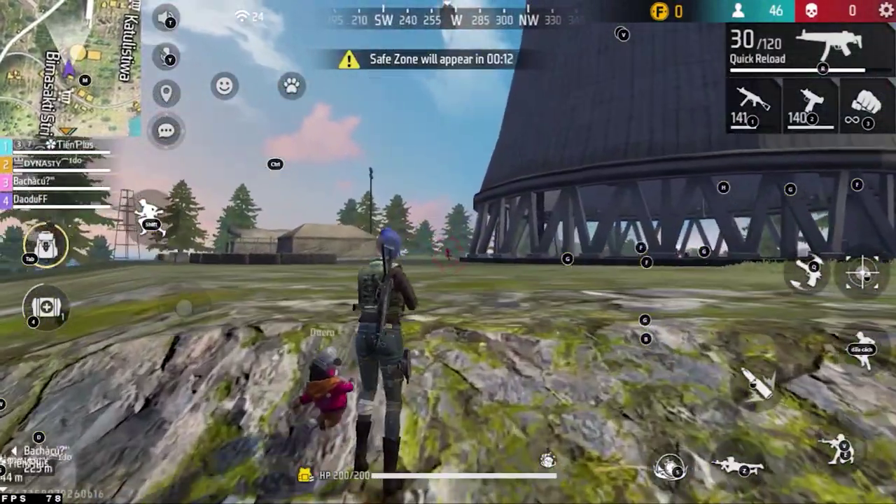
click(447, 252)
key(r)
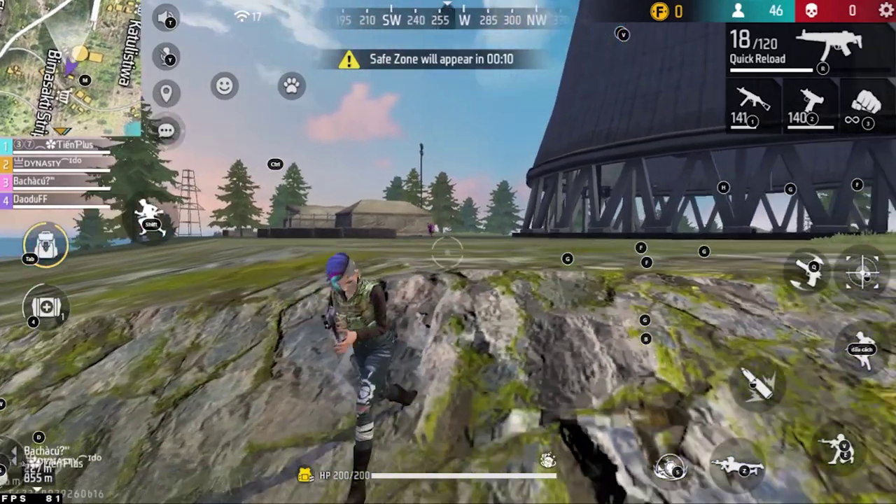
key(d)
click(447, 252)
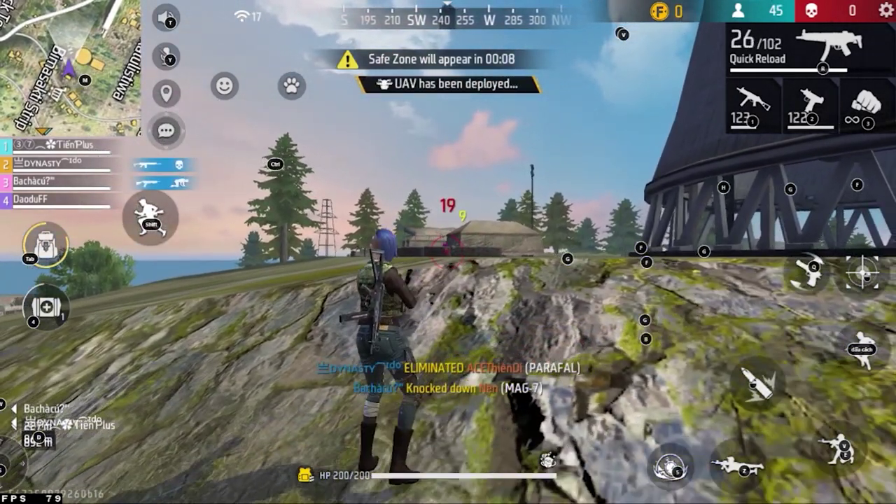
click(447, 252)
key(w)
click(448, 252)
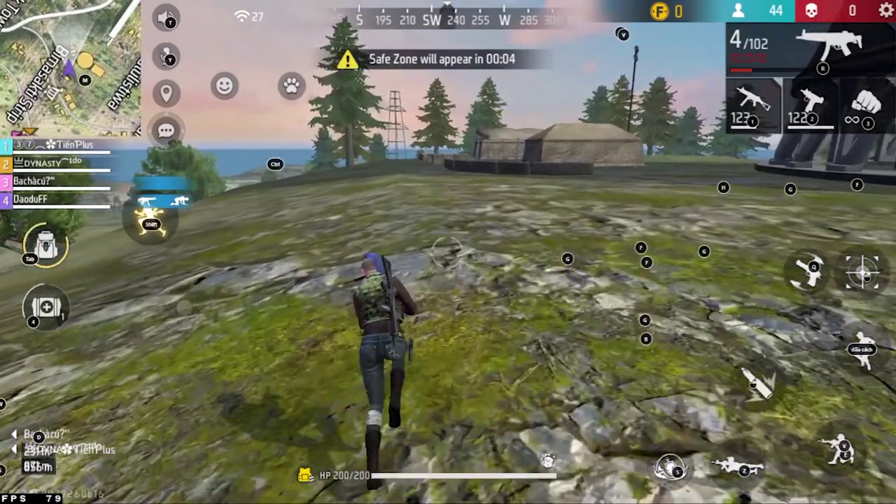
key(r)
key(3)
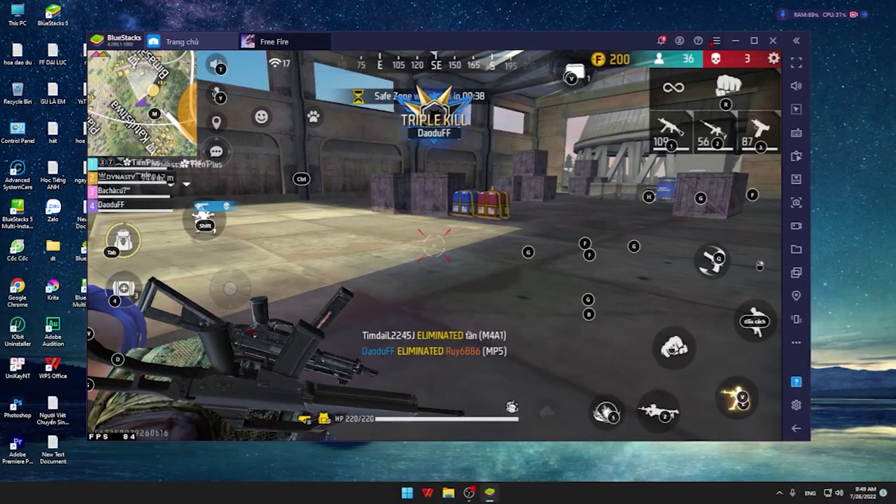
Create a custom device profile in the BlueStacks settings with asus as both manufacturer and brand.
click(716, 40)
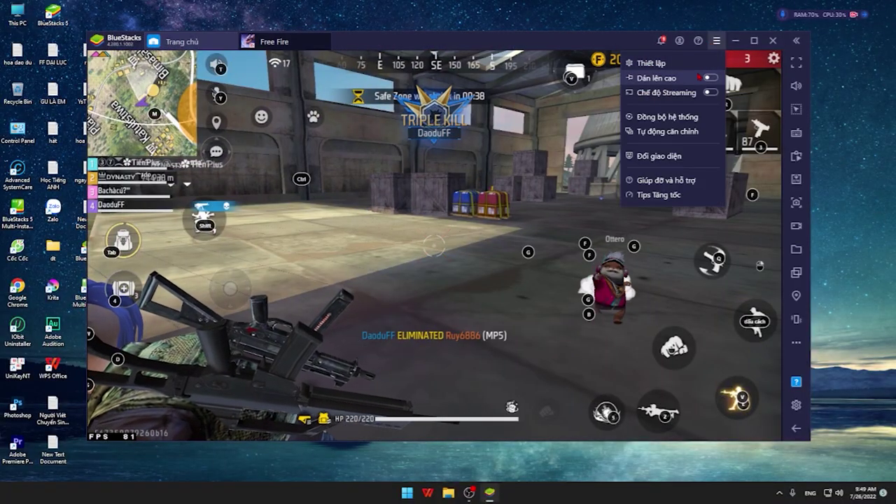
click(648, 62)
click(294, 219)
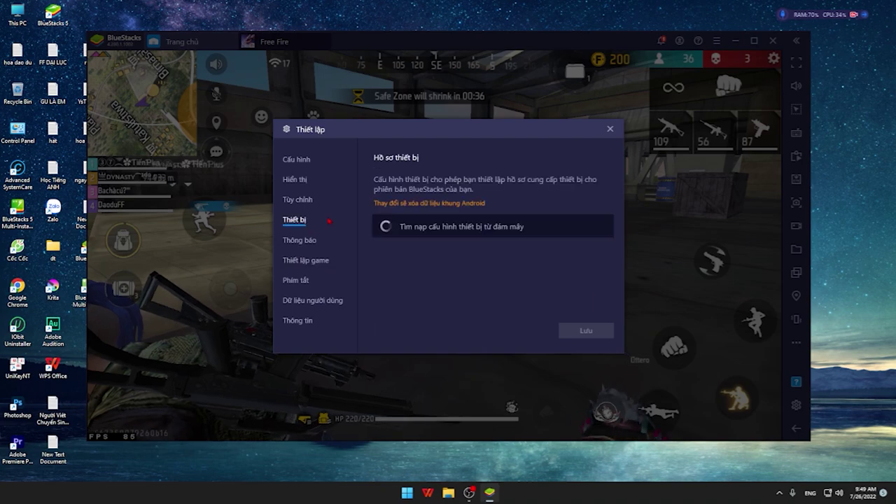
click(378, 252)
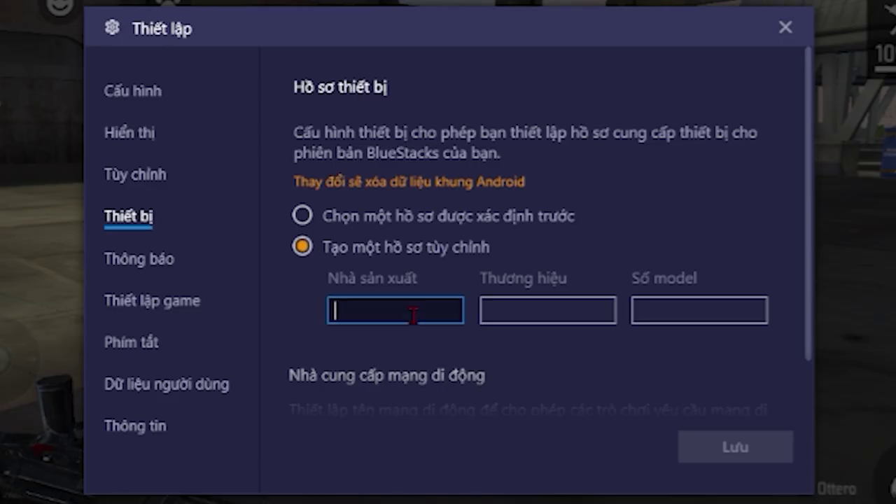
text(asus)
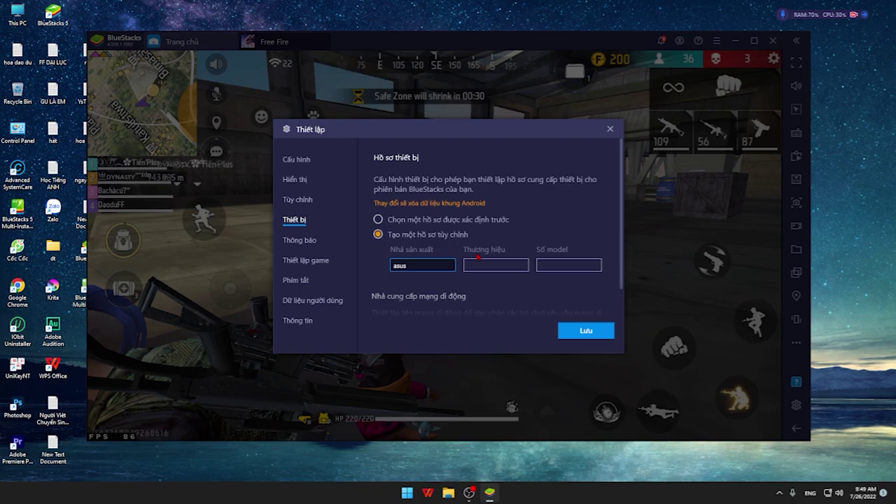
click(524, 310)
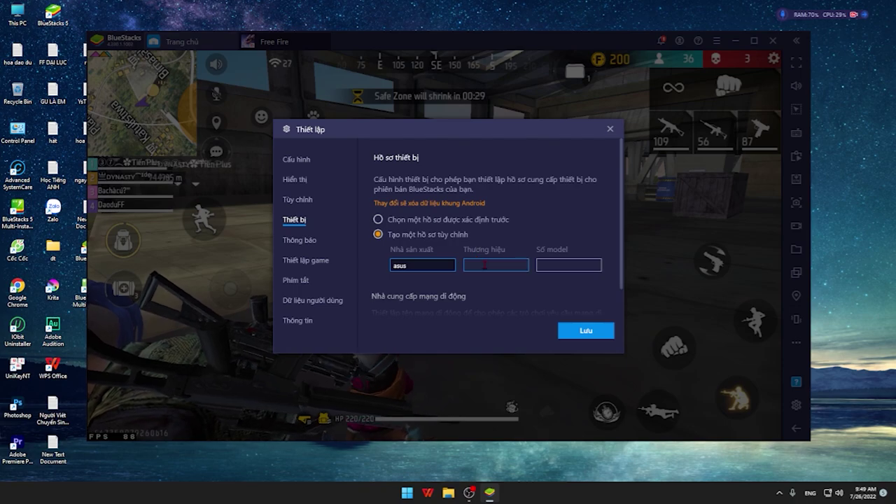
text(asus)
Set the custom device profile's model number to ASUS_Z01QD and save the profile.
click(575, 265)
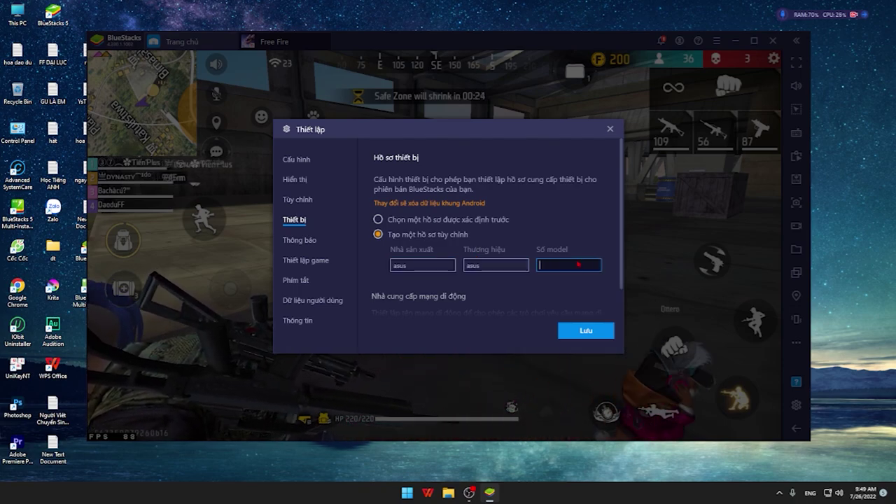
text(AS)
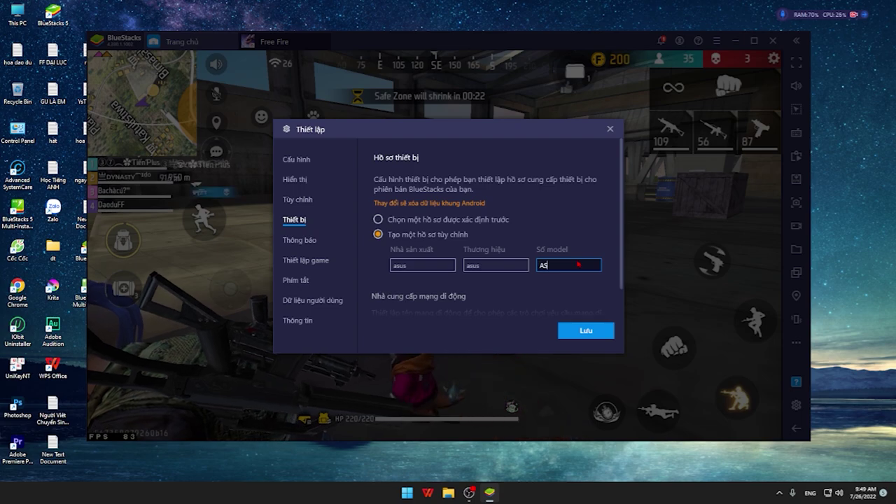
text(US_Z01QD)
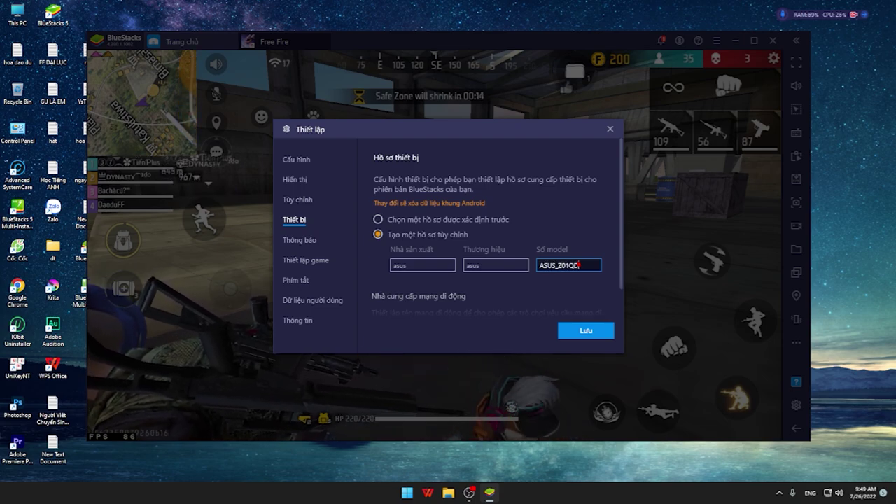
click(585, 330)
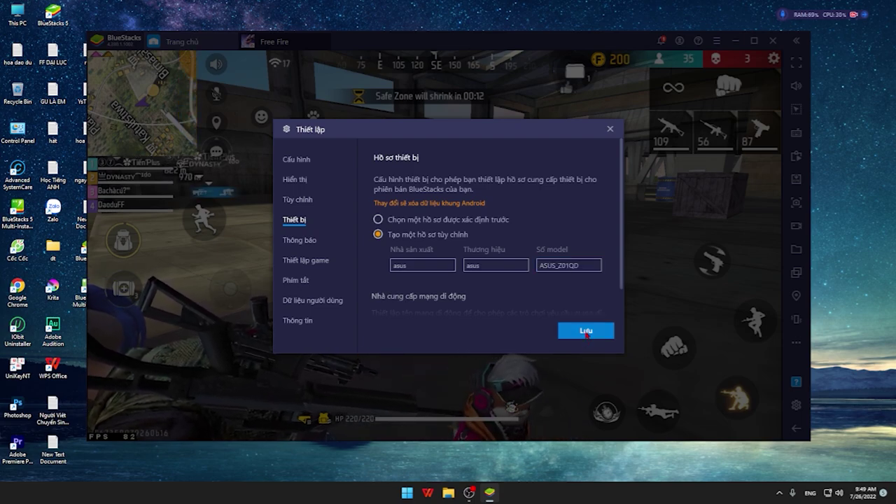